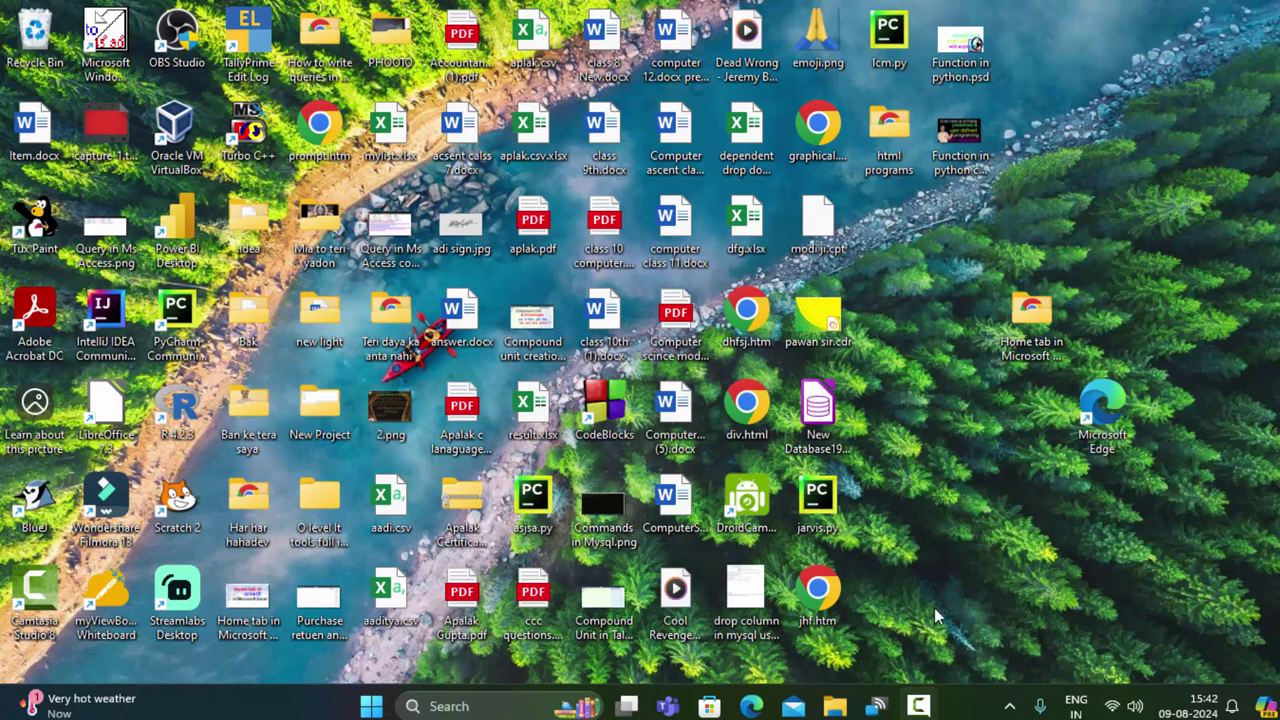
Refresh the desktop repeatedly from its right-click menu
right_click(1126, 104)
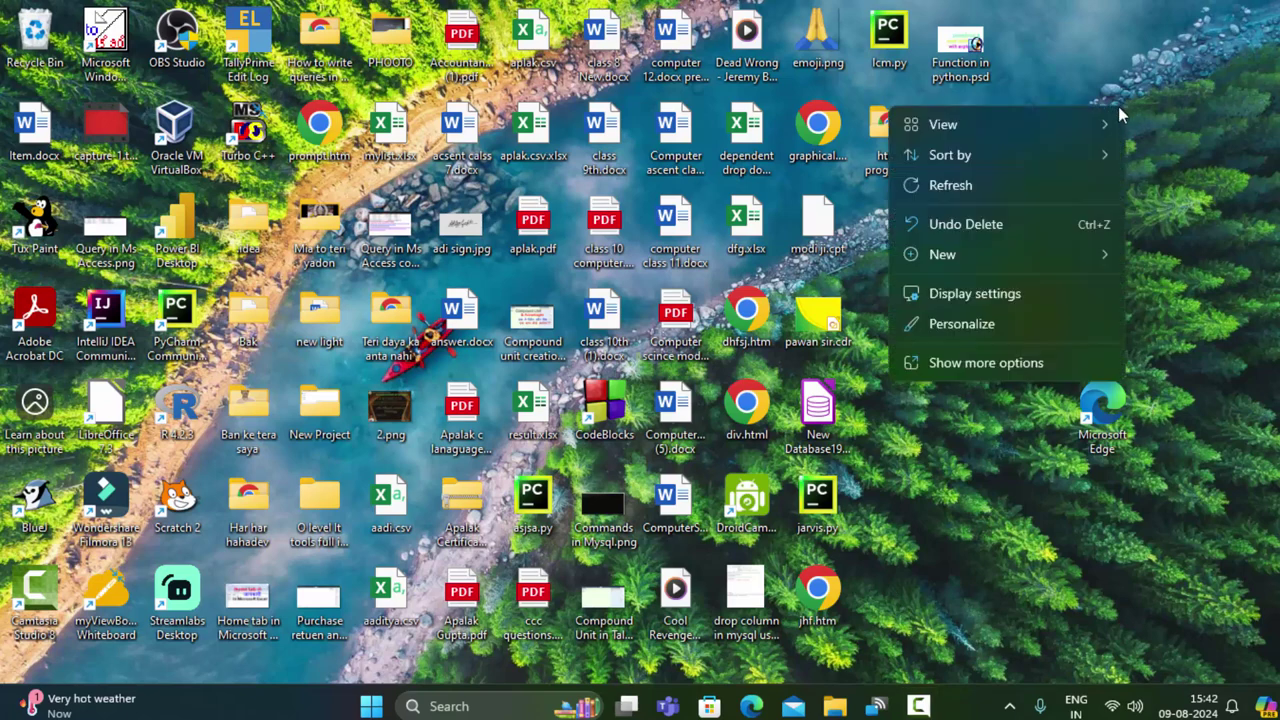
left_click(1050, 188)
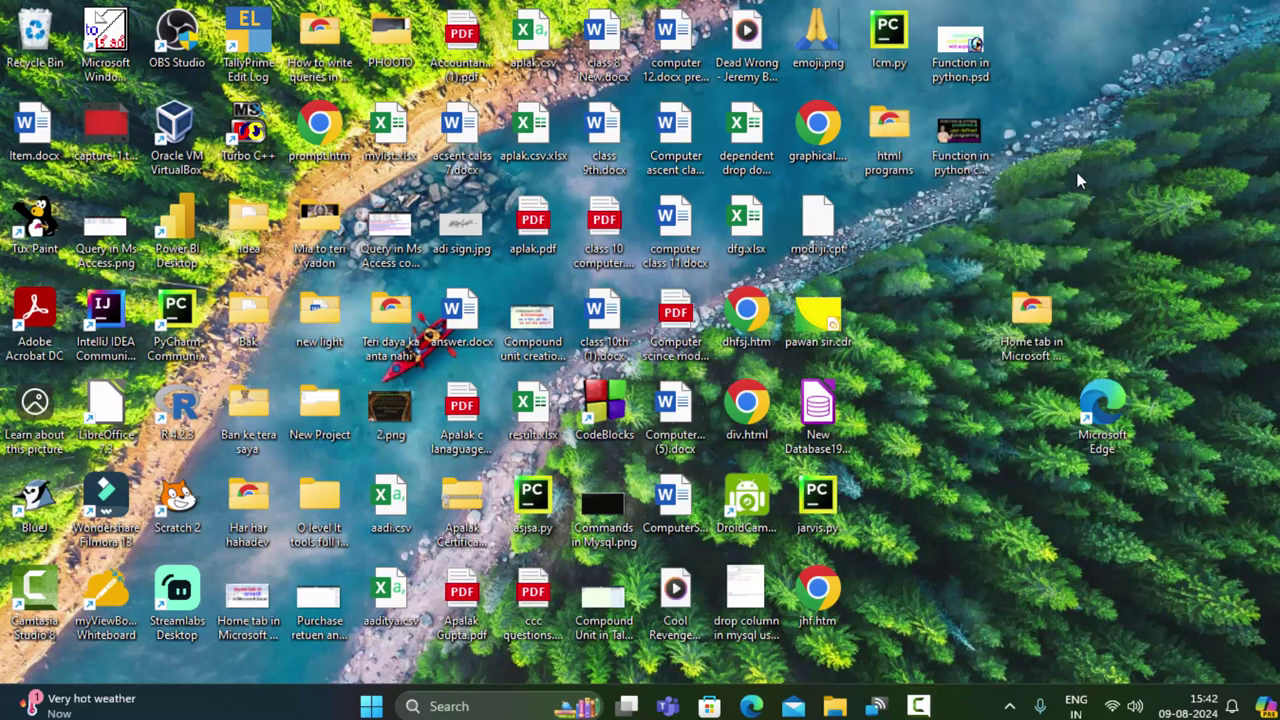
right_click(1132, 113)
left_click(1028, 196)
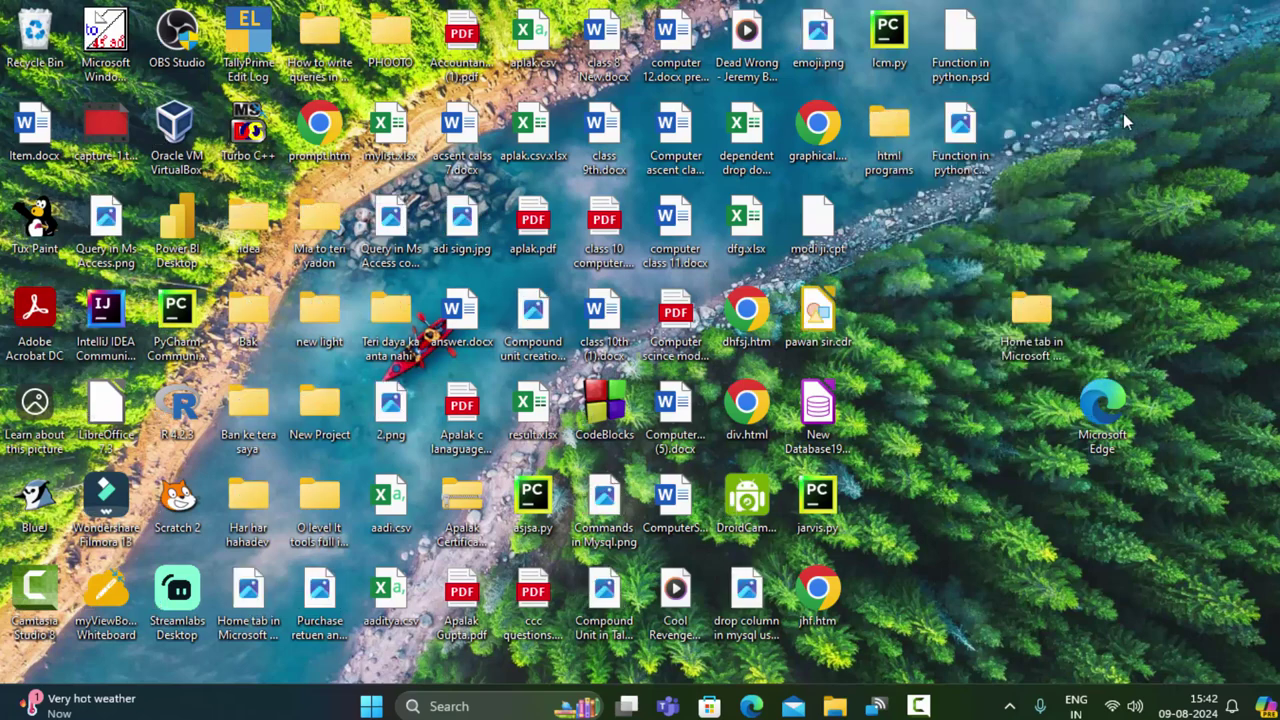
right_click(1123, 113)
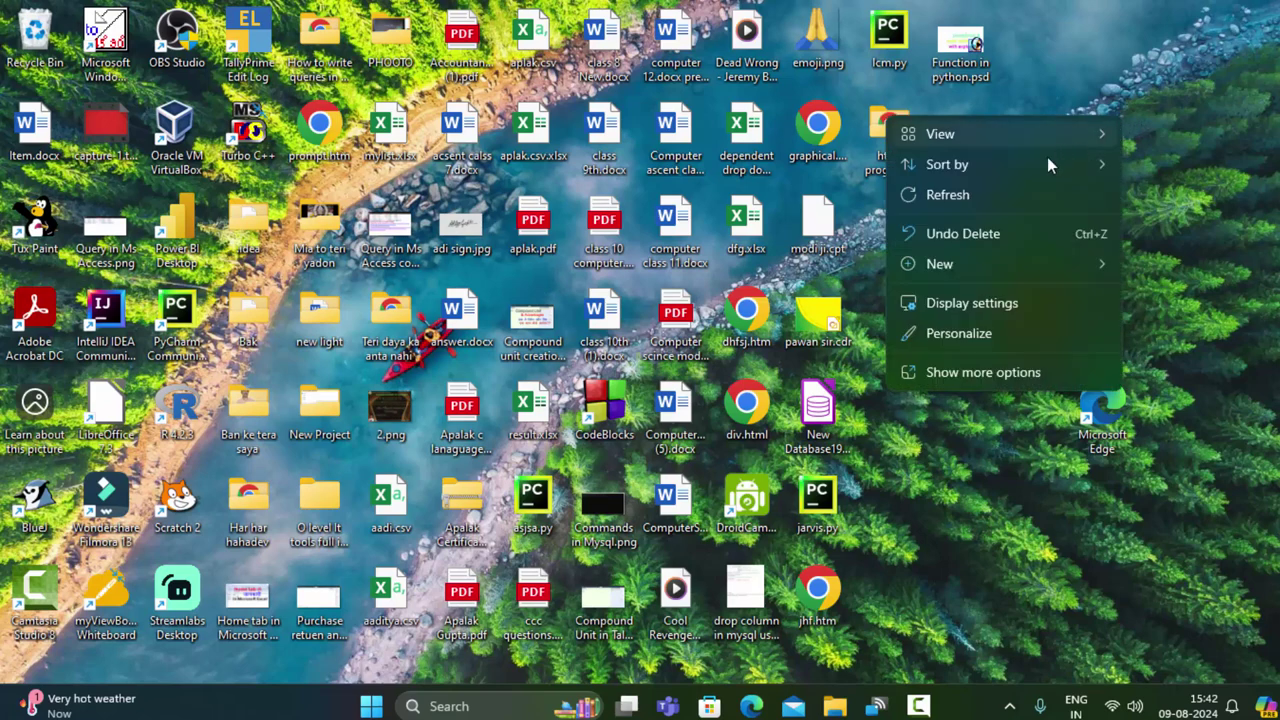
left_click(1006, 205)
right_click(1133, 139)
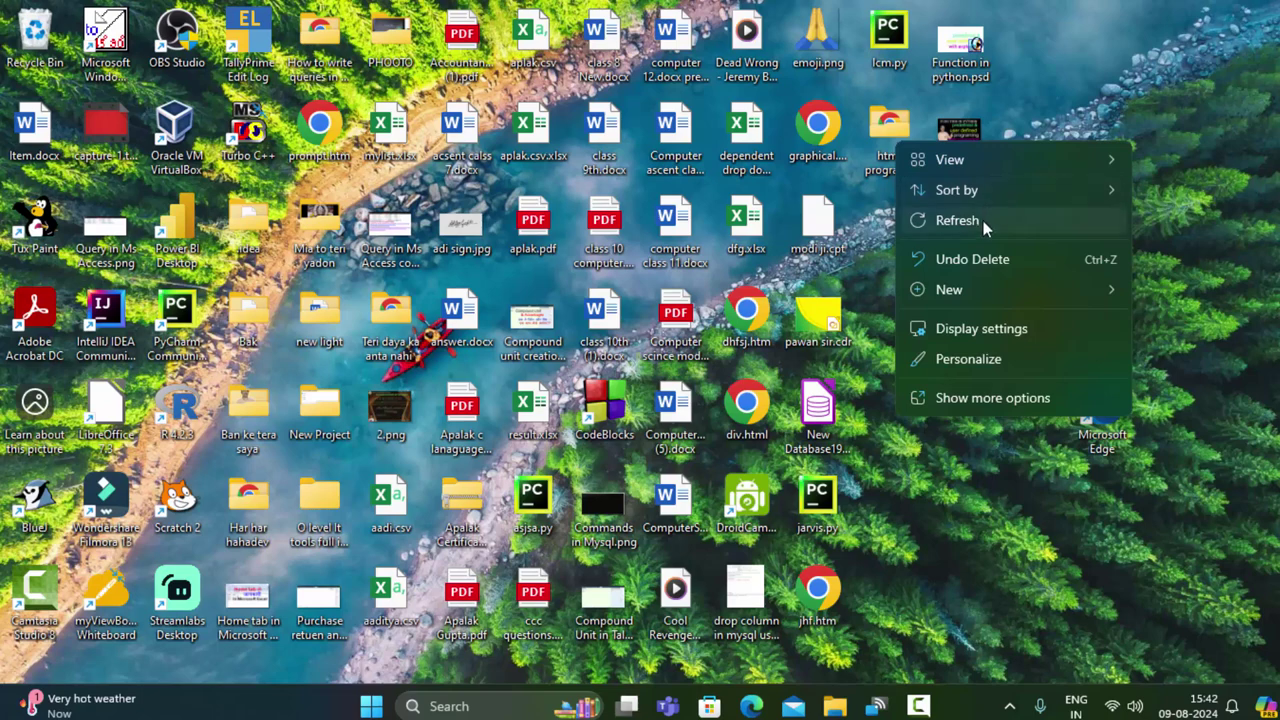
left_click(988, 224)
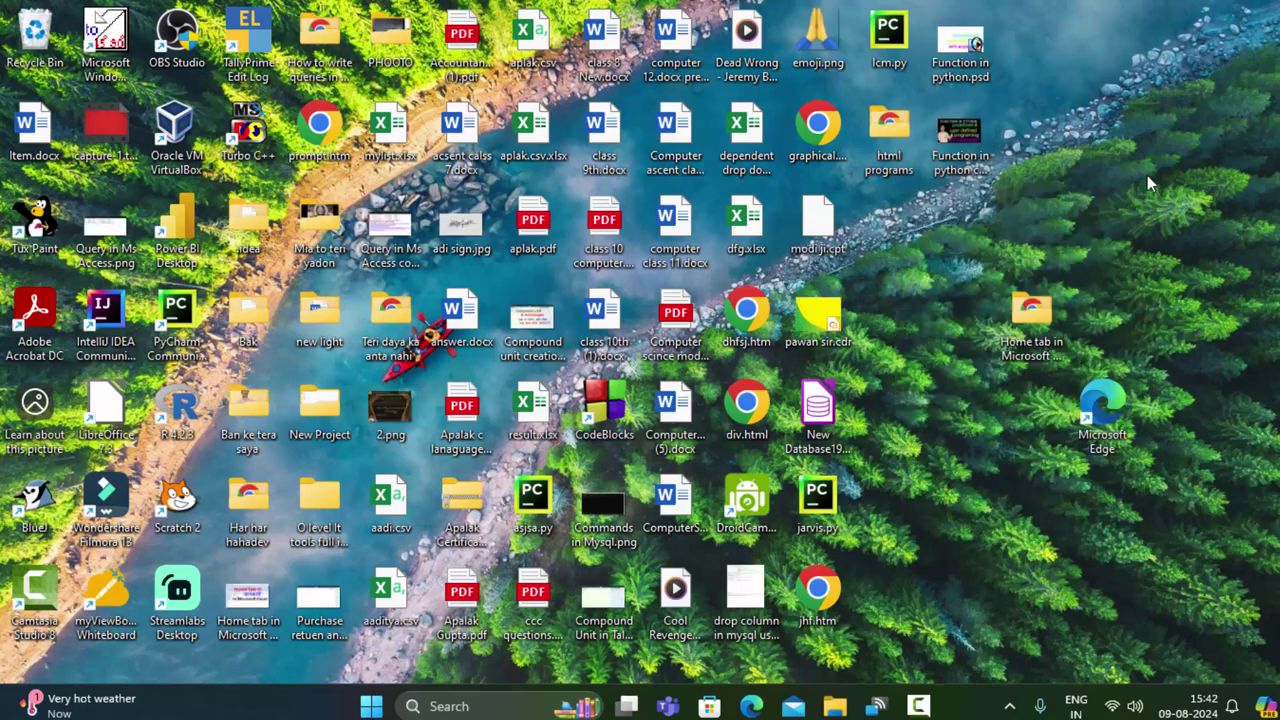
right_click(1147, 175)
left_click(1012, 256)
right_click(921, 264)
left_click(952, 340)
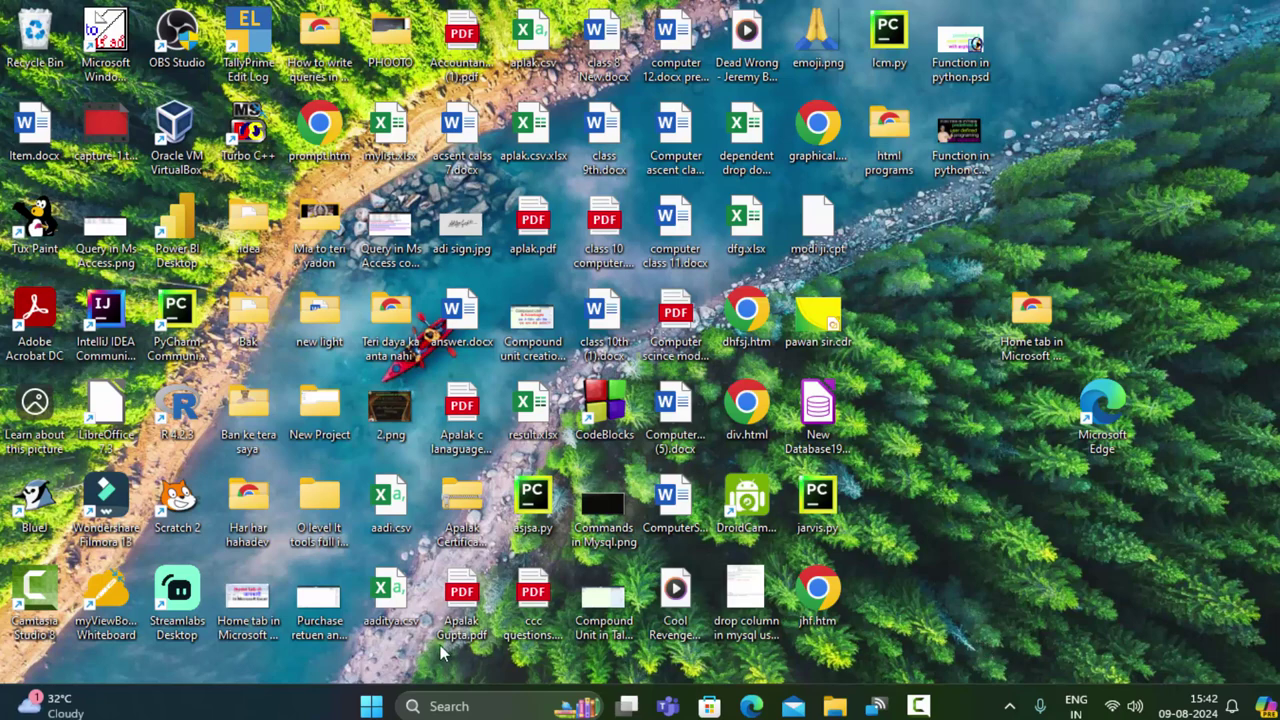
Search the Start menu for 'powe' and launch Power BI Desktop
left_click(368, 705)
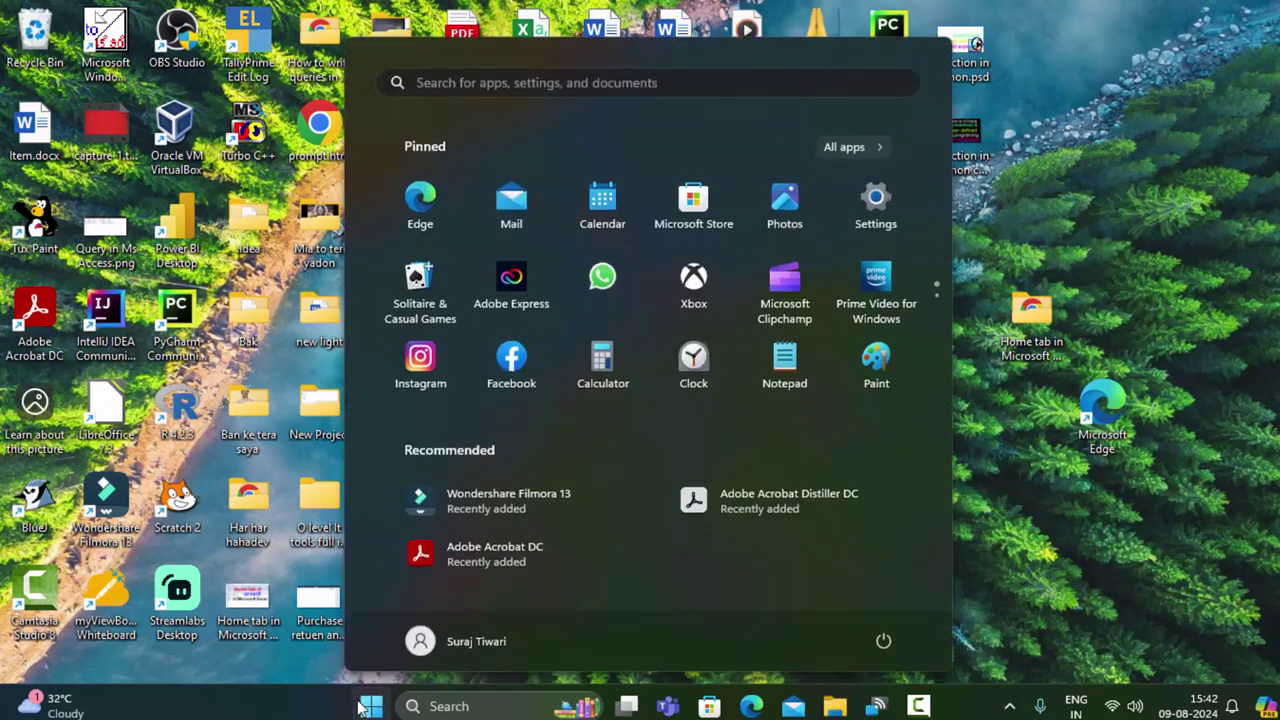
type("pow")
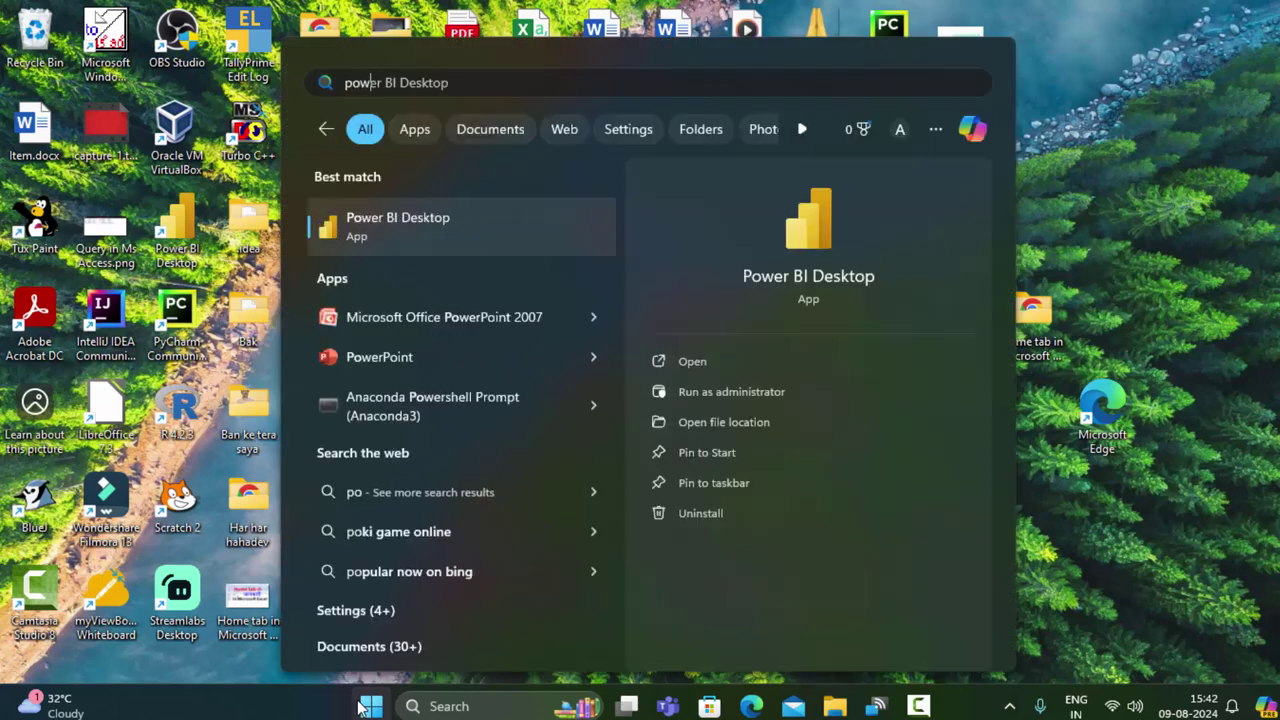
type("e")
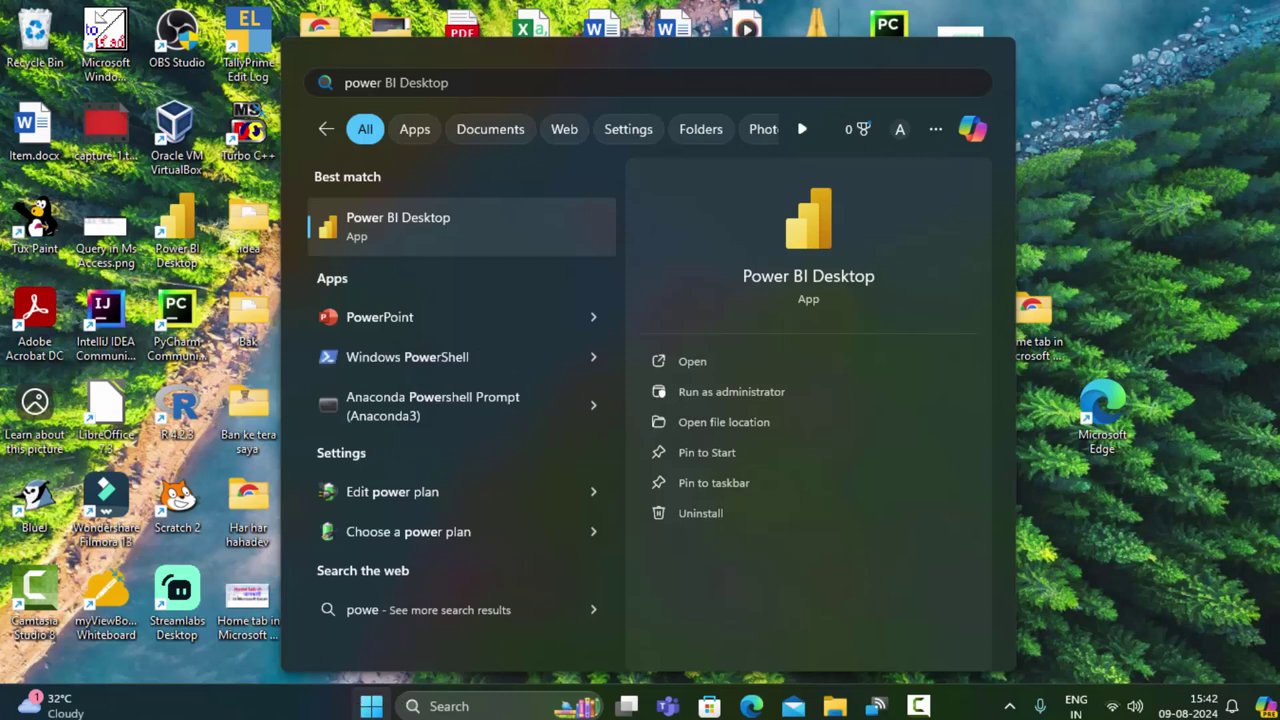
left_click(441, 245)
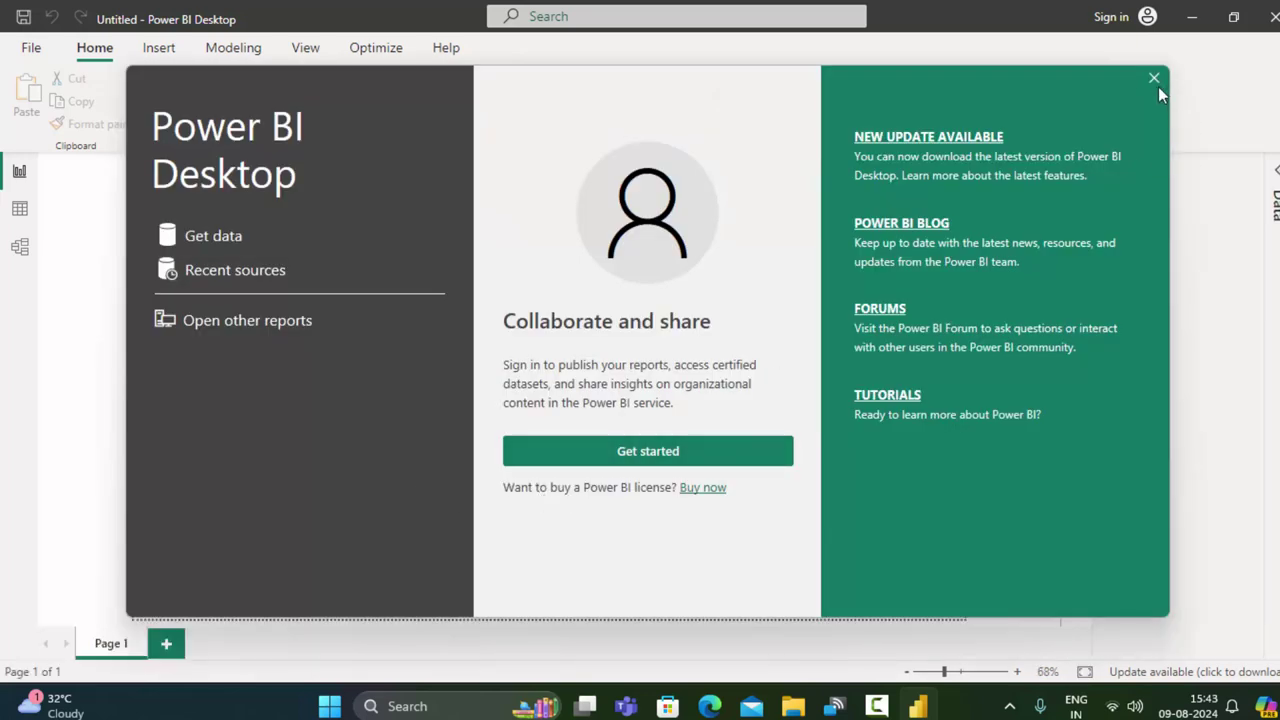
Close the Power BI Desktop welcome screen to reveal the empty Untitled report
left_click(1153, 80)
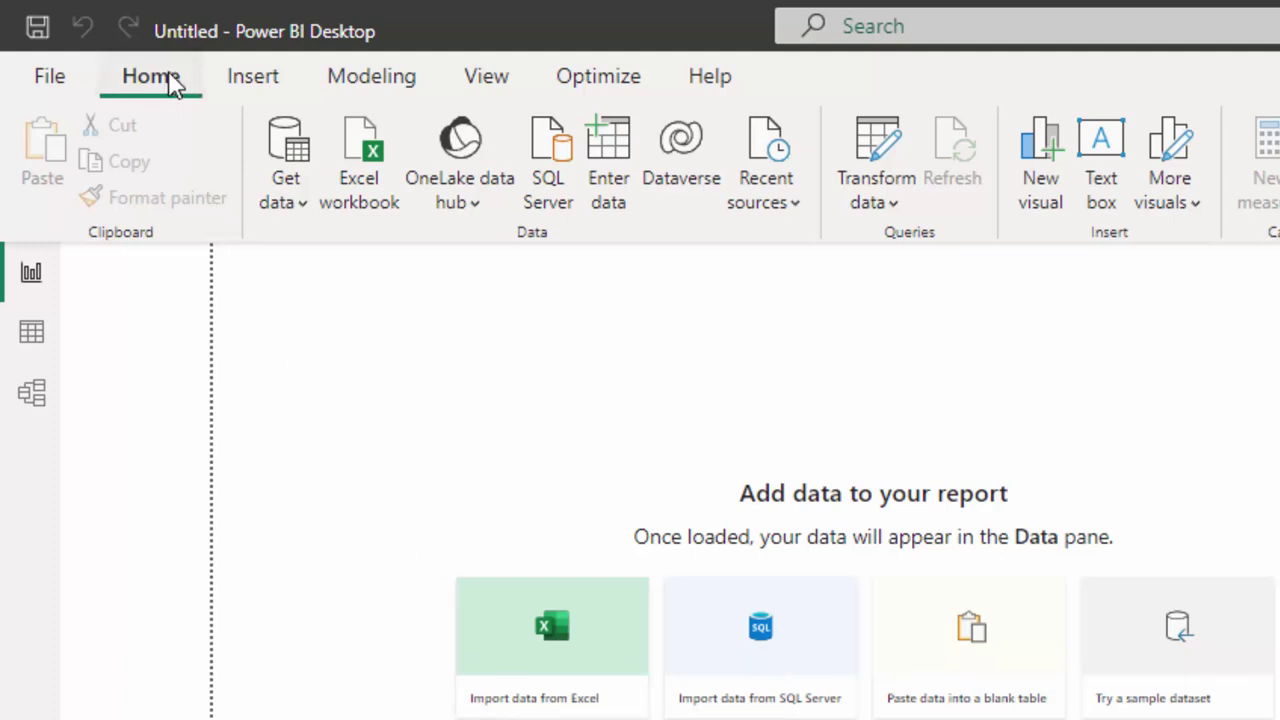
Start an Enter data table and rename its first column to 'Name of Students', widening it
left_click(622, 148)
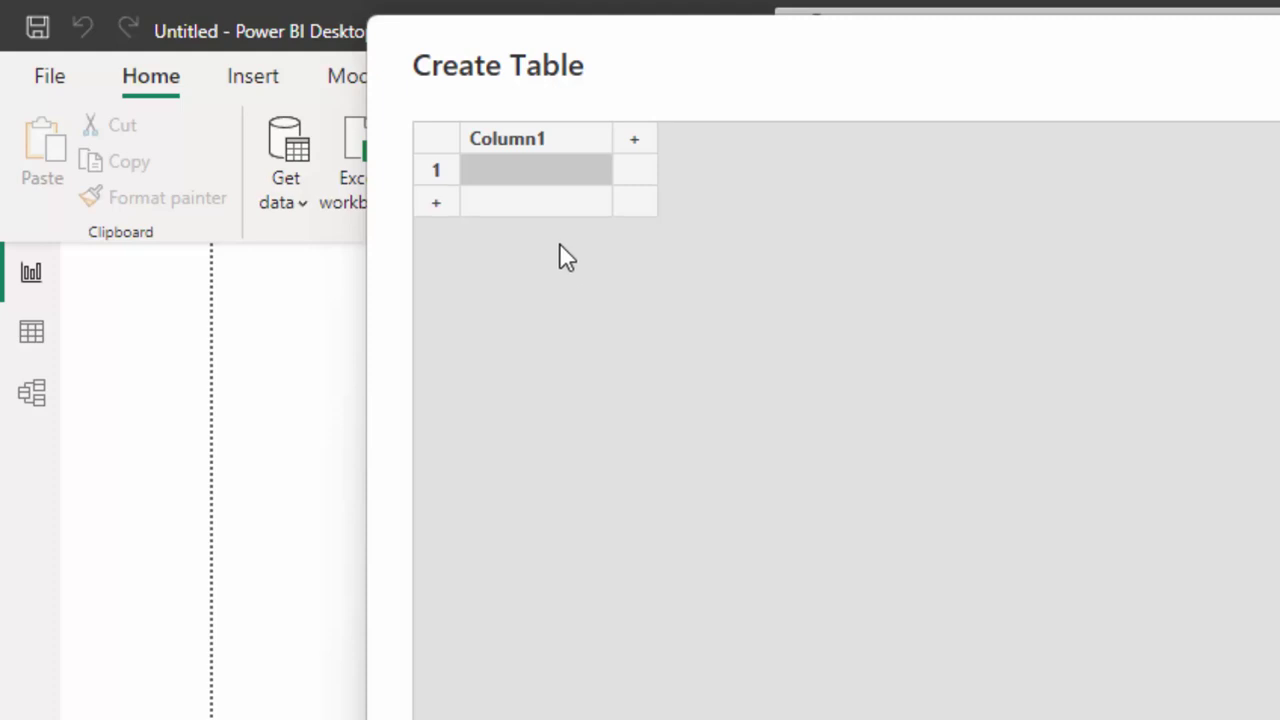
double_click(550, 140)
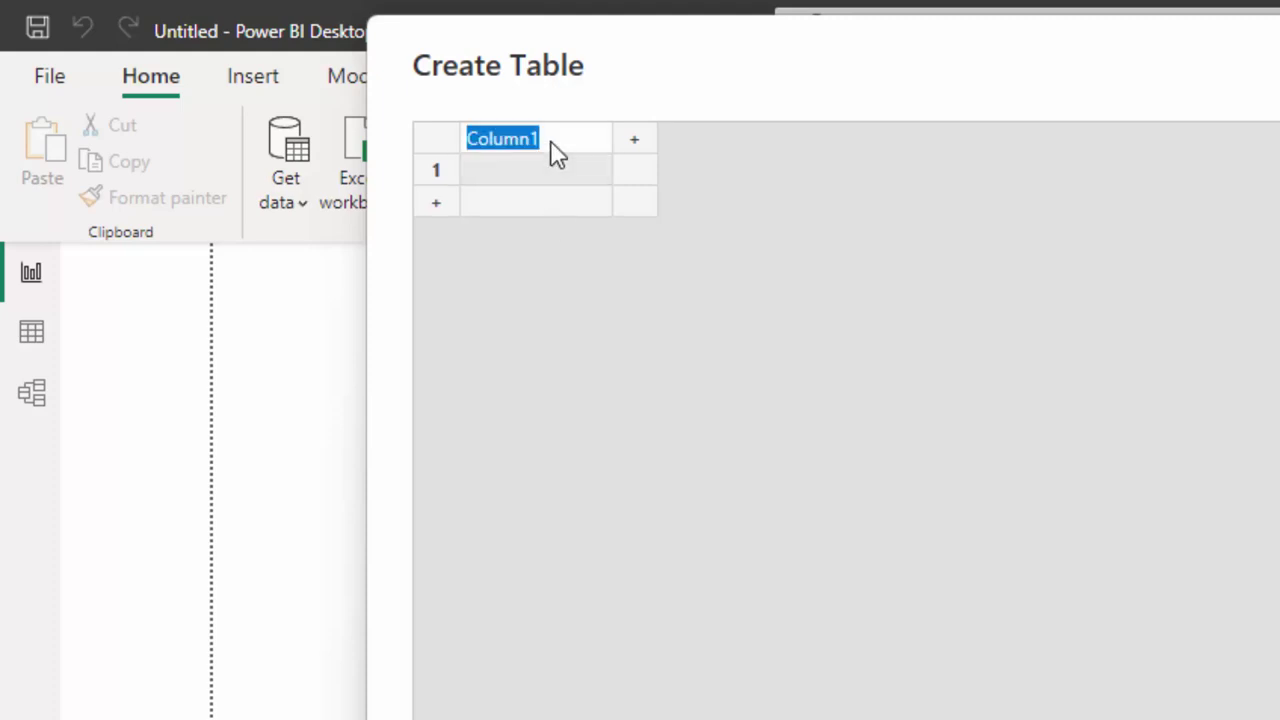
key("BackSpace")
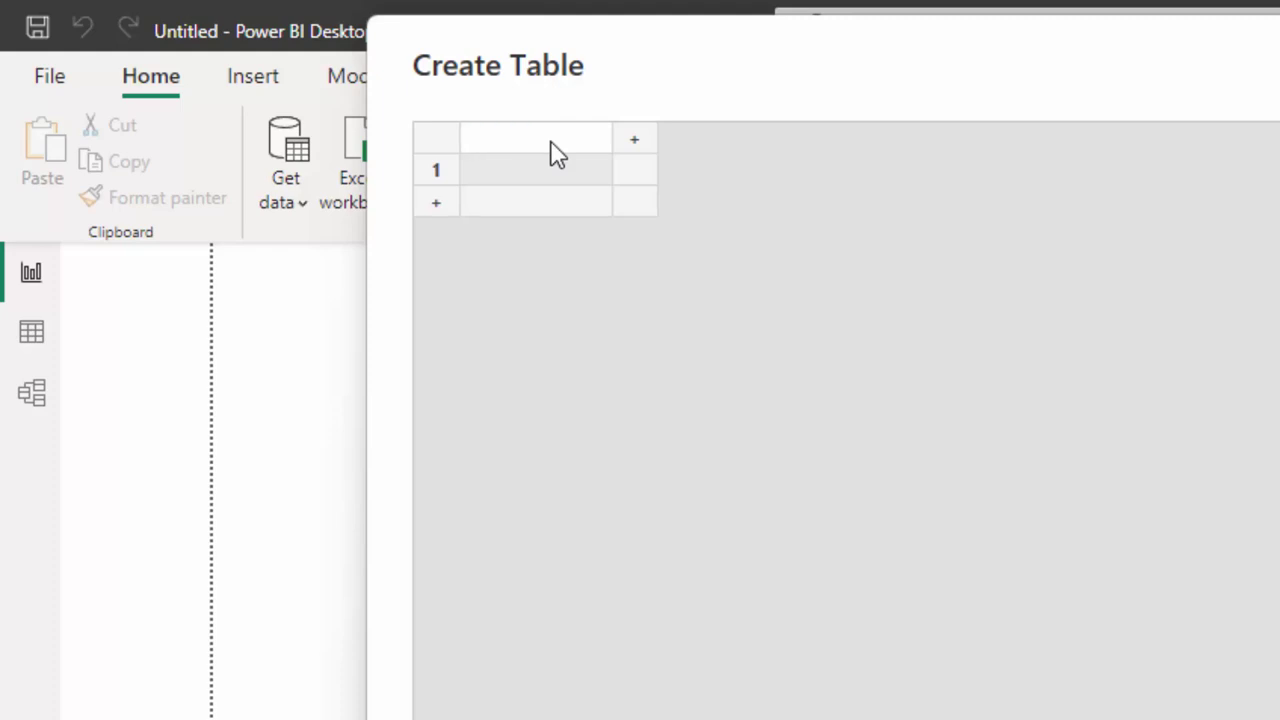
type("Nam")
type("e o")
type("d")
key("BackSpace")
type("f ")
type("Stude")
type("nts")
left_click(532, 201)
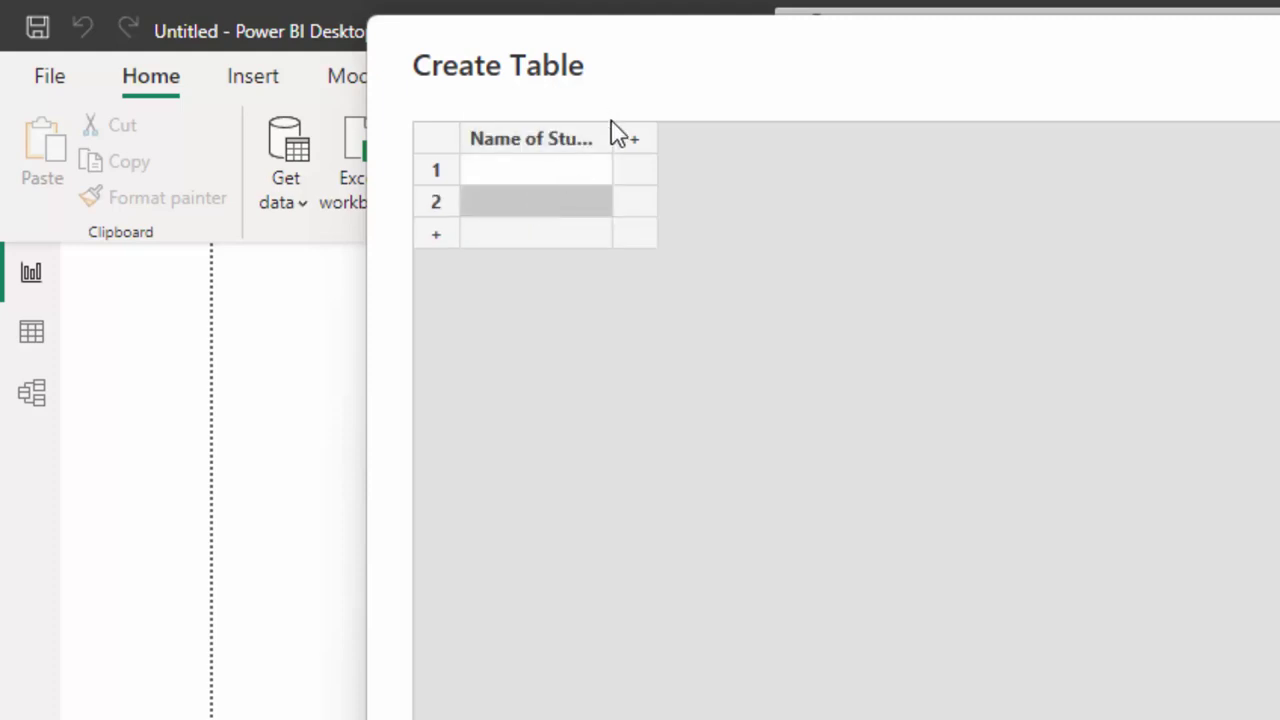
left_click_drag(612, 132, 665, 160)
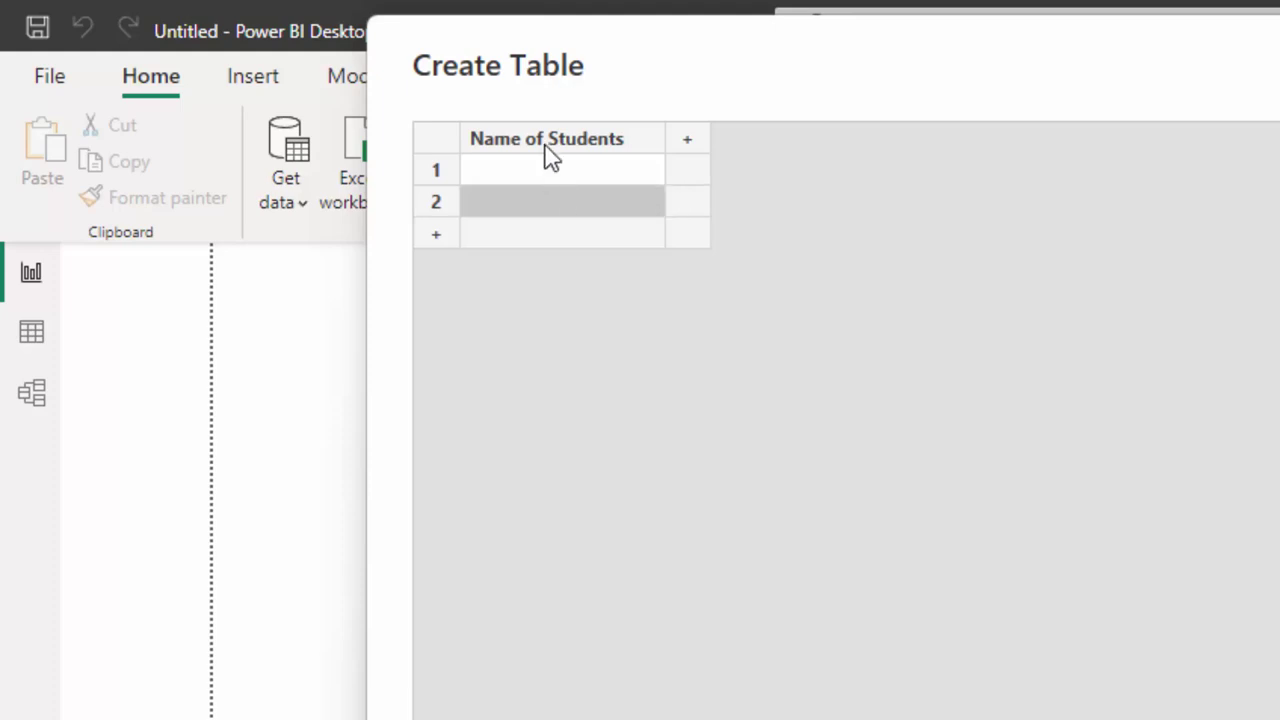
Enter the names Ram, Shyam, Manisha, Sonu and Monu in rows 1–5
left_click(564, 176)
left_click(564, 176)
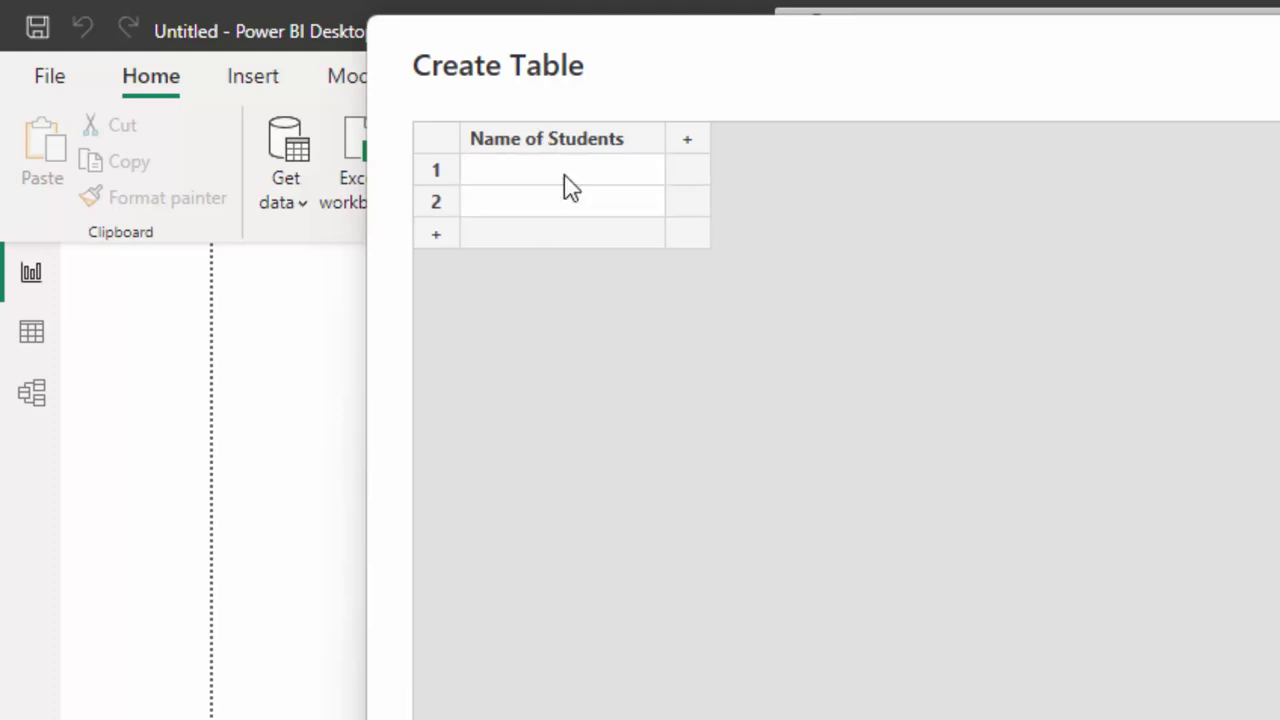
type("Ra")
type("m")
key("Return")
type("Shya")
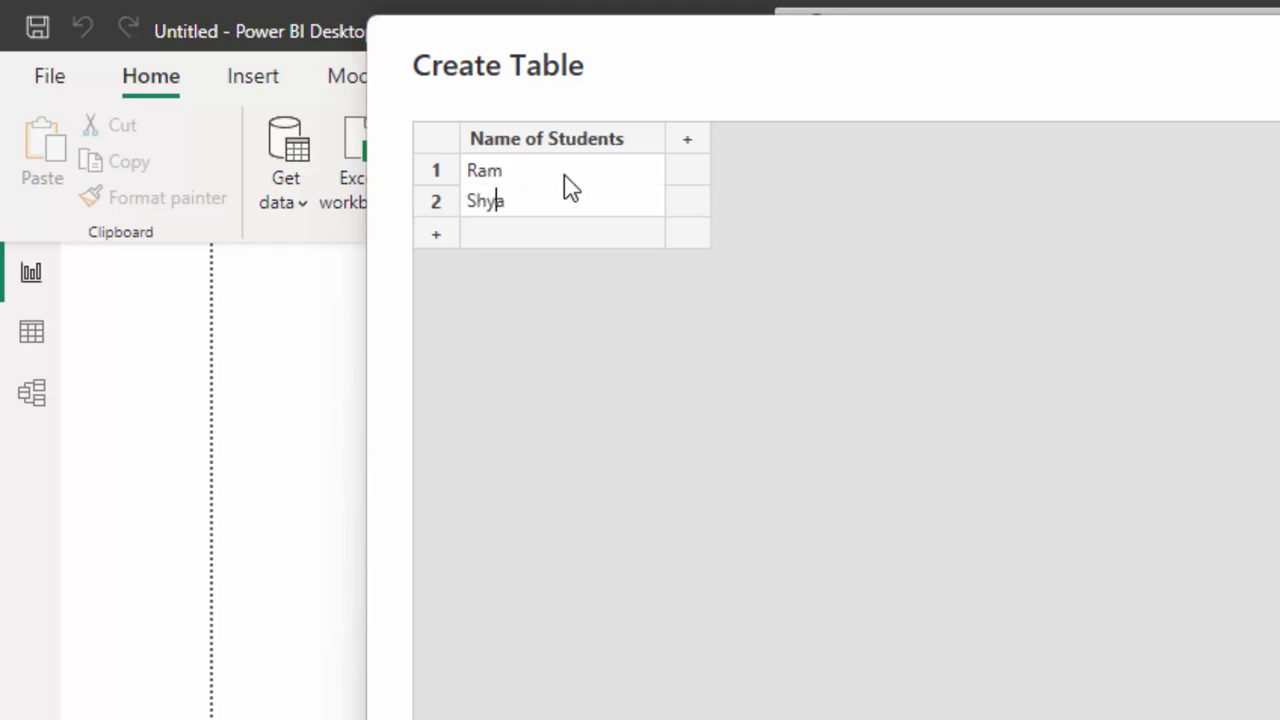
type("m")
key("Return")
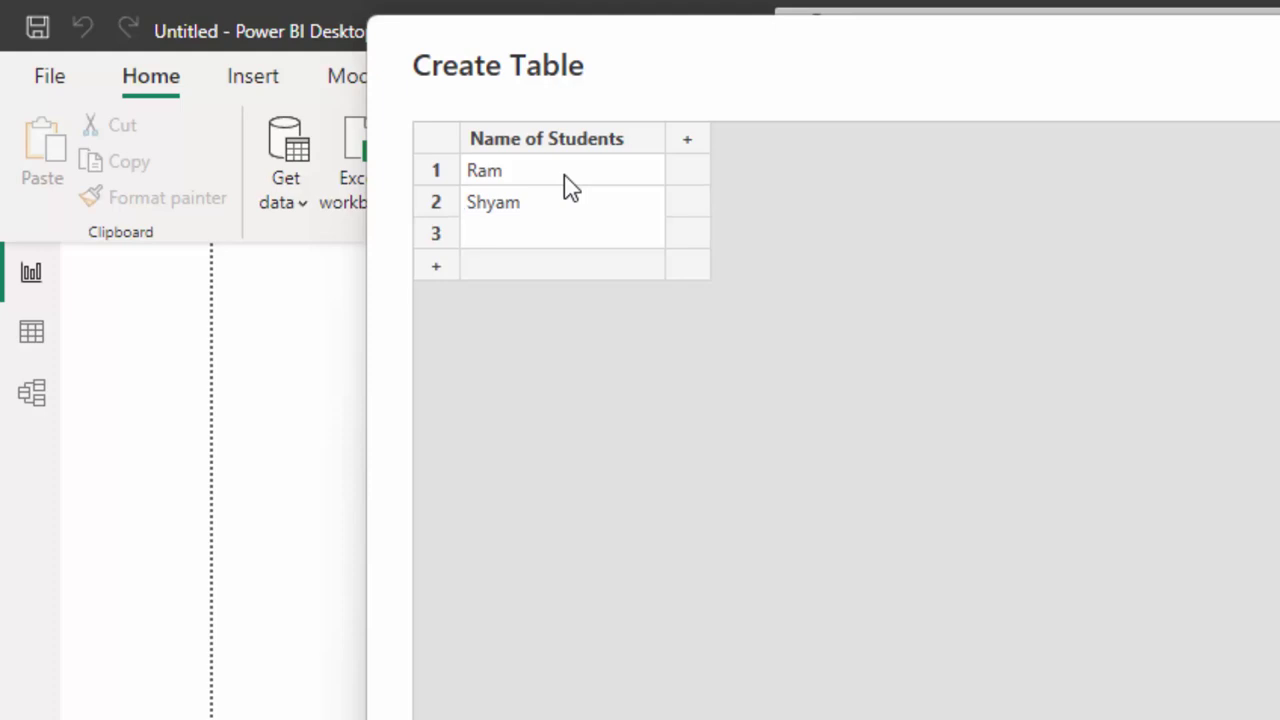
type("Ma")
type("nish")
type("a")
key("Return")
type("S")
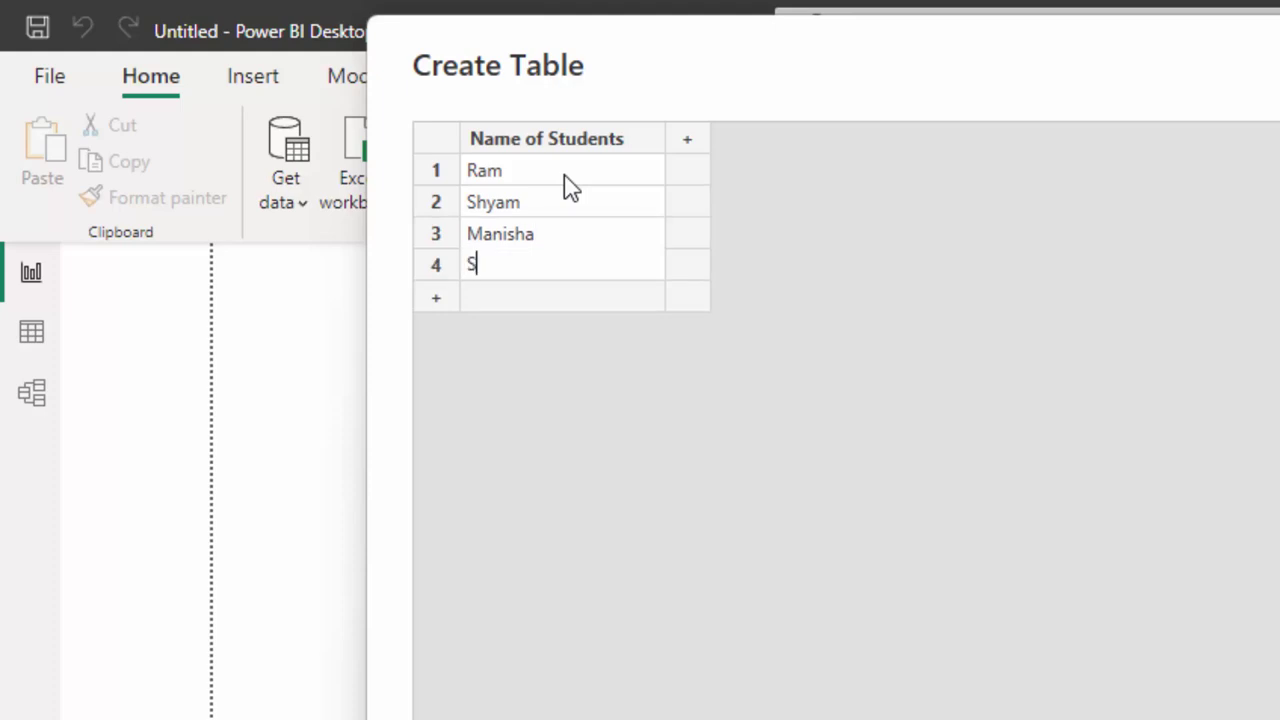
type("onu")
key("Return")
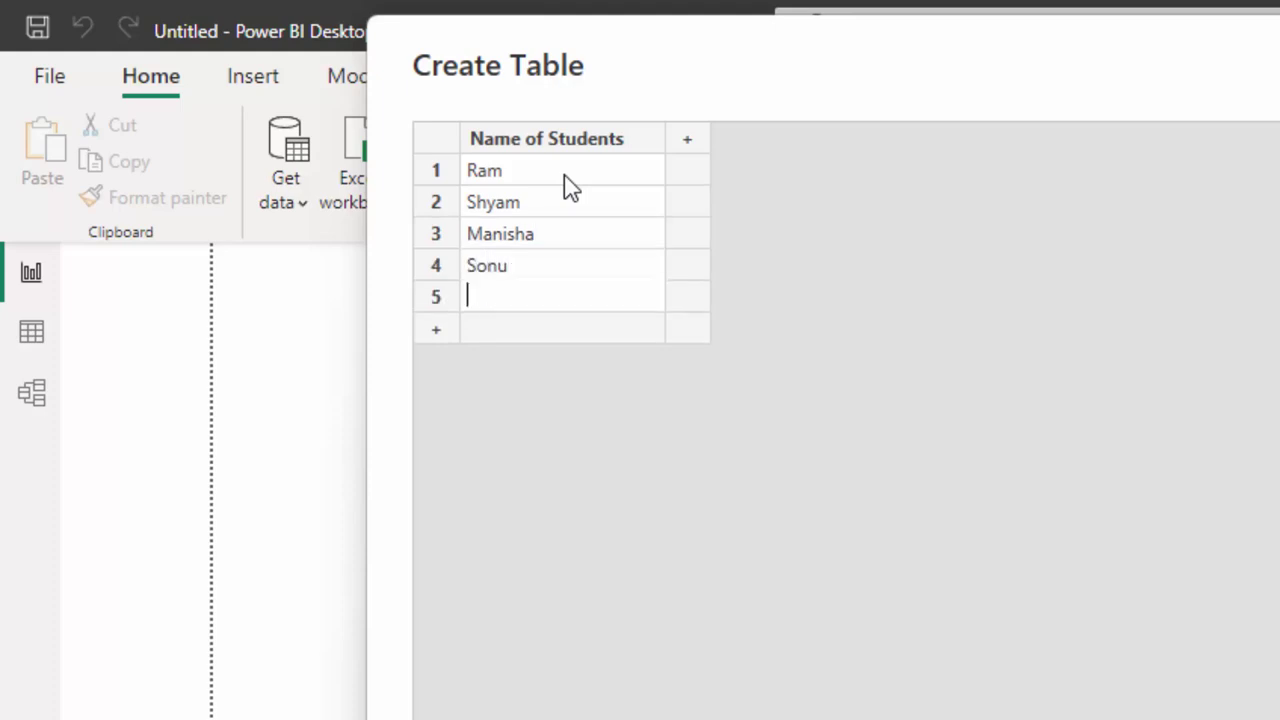
type("M")
type("onu")
left_click(584, 333)
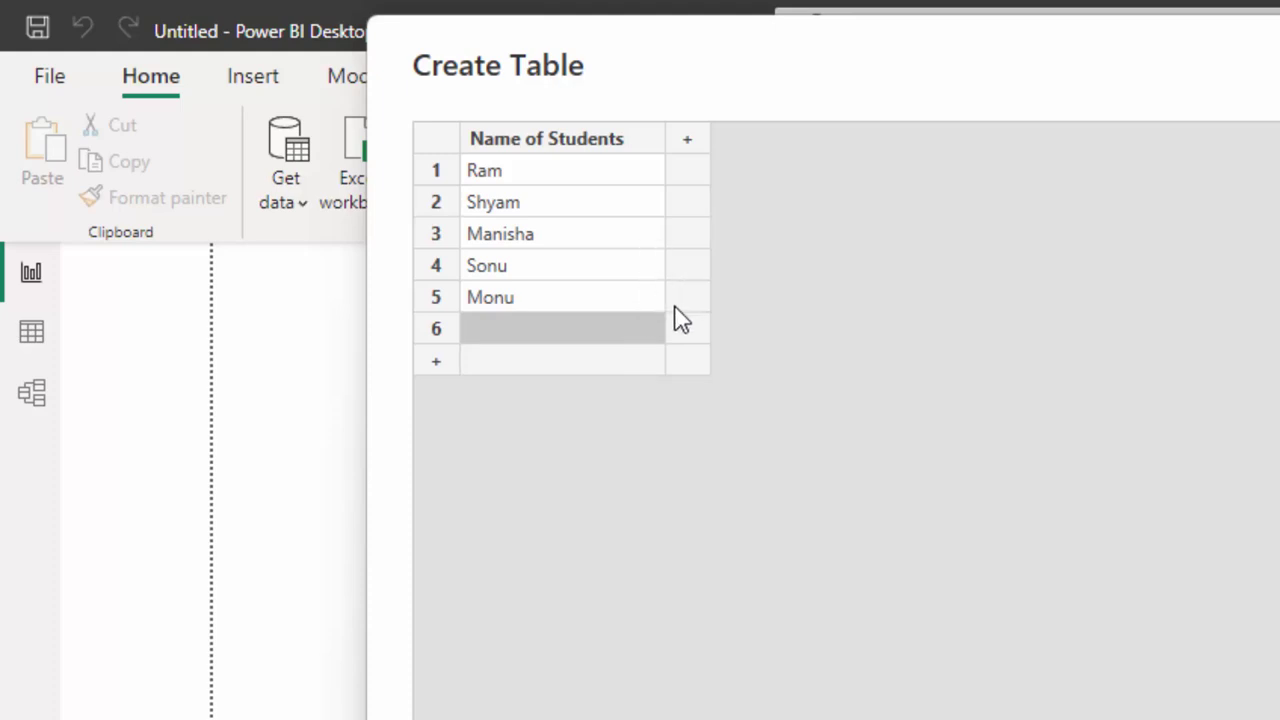
Add a second column to the table and name it 'Class'
left_click(686, 146)
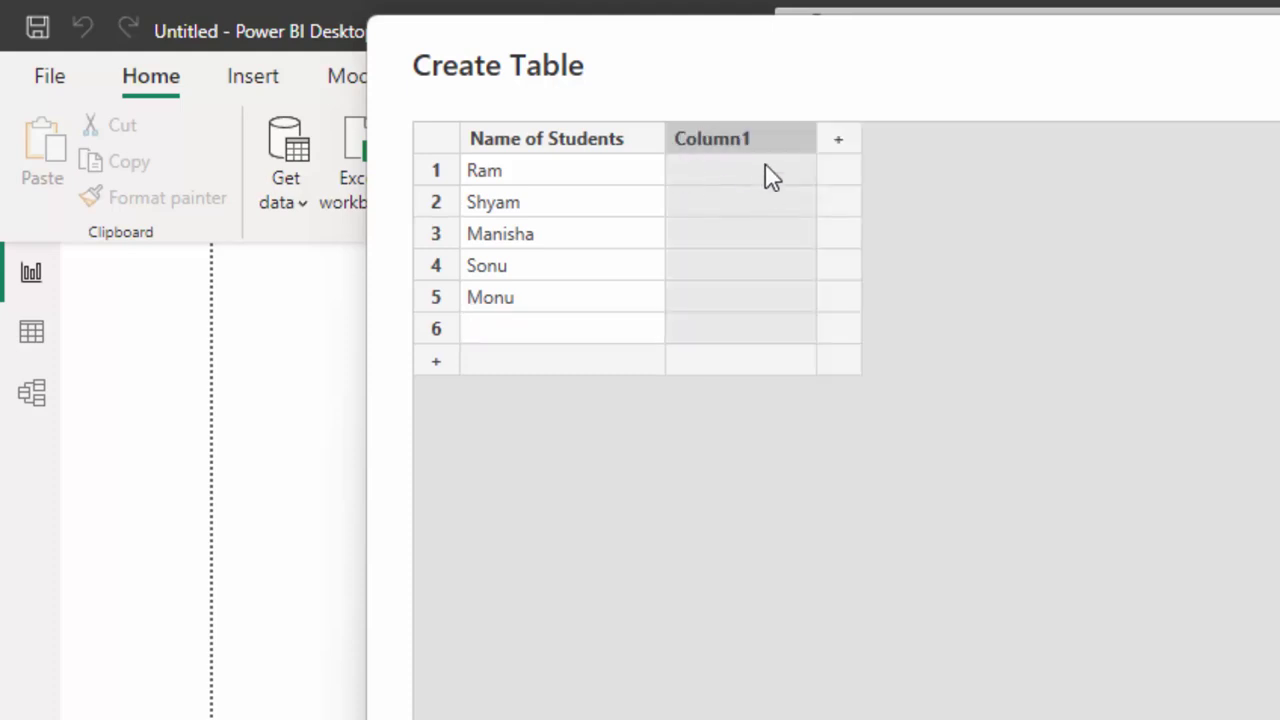
double_click(767, 145)
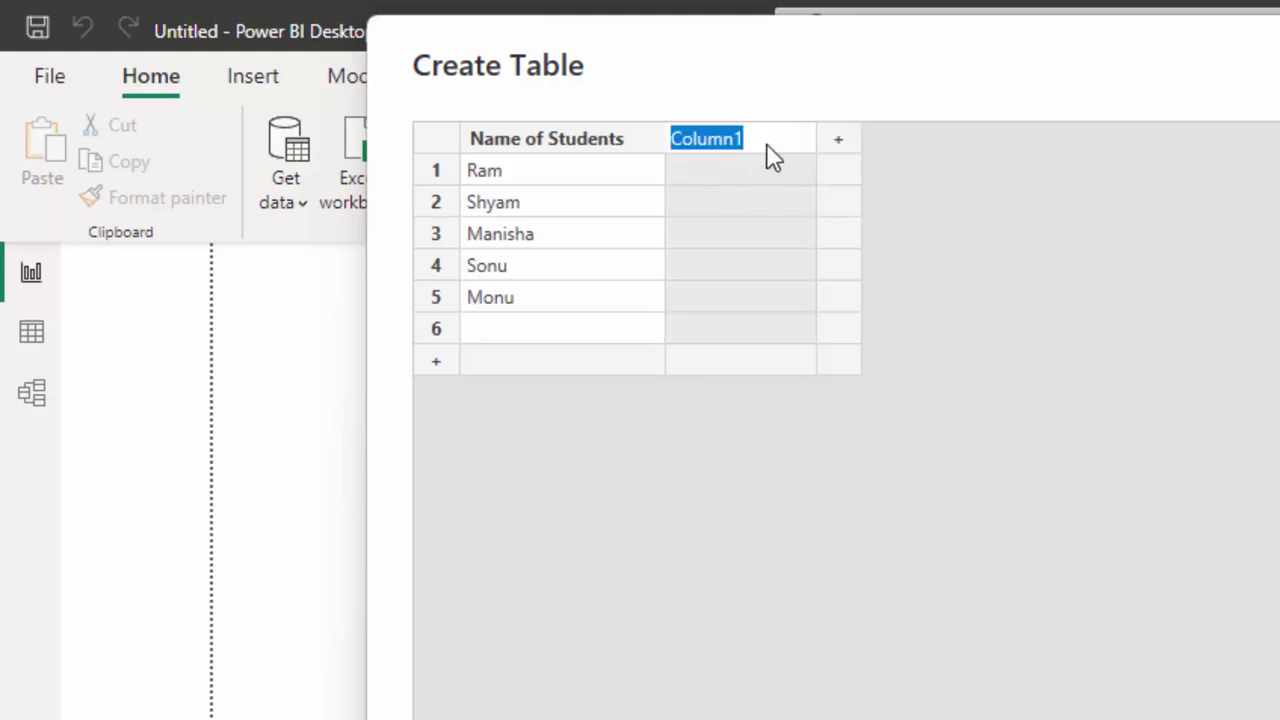
key("BackSpace")
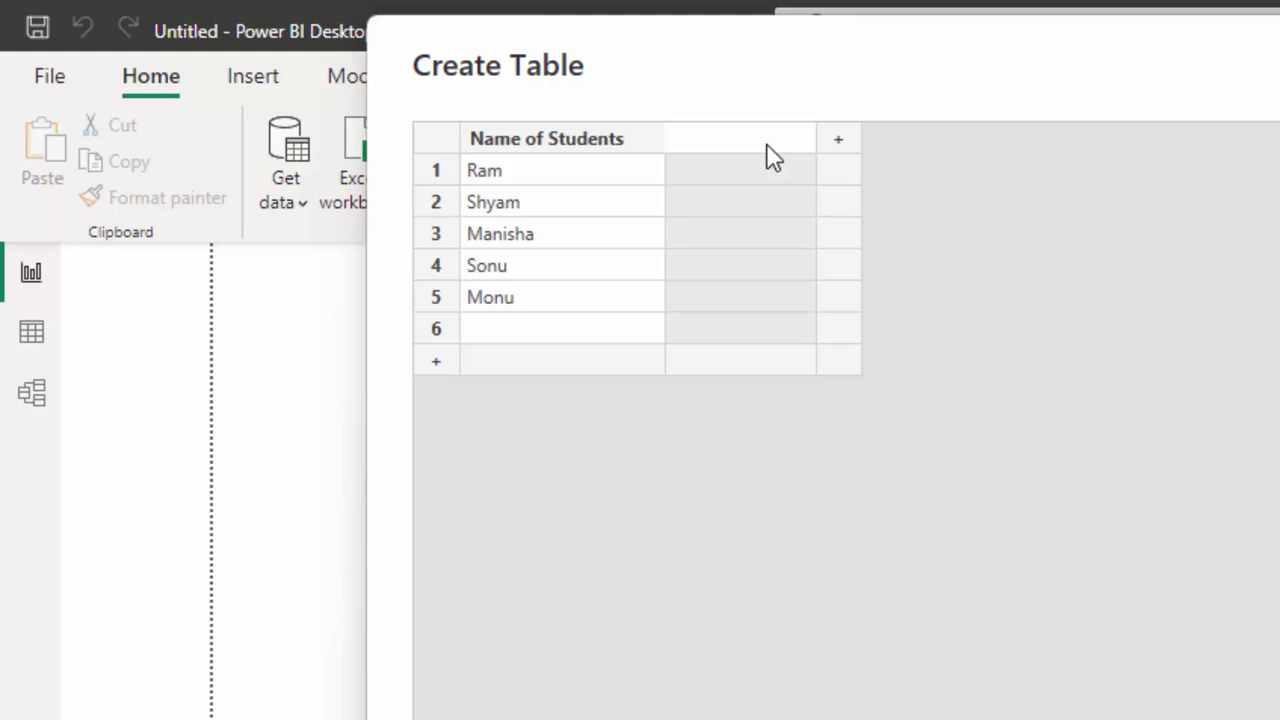
type("Cla")
type("ss")
left_click(758, 180)
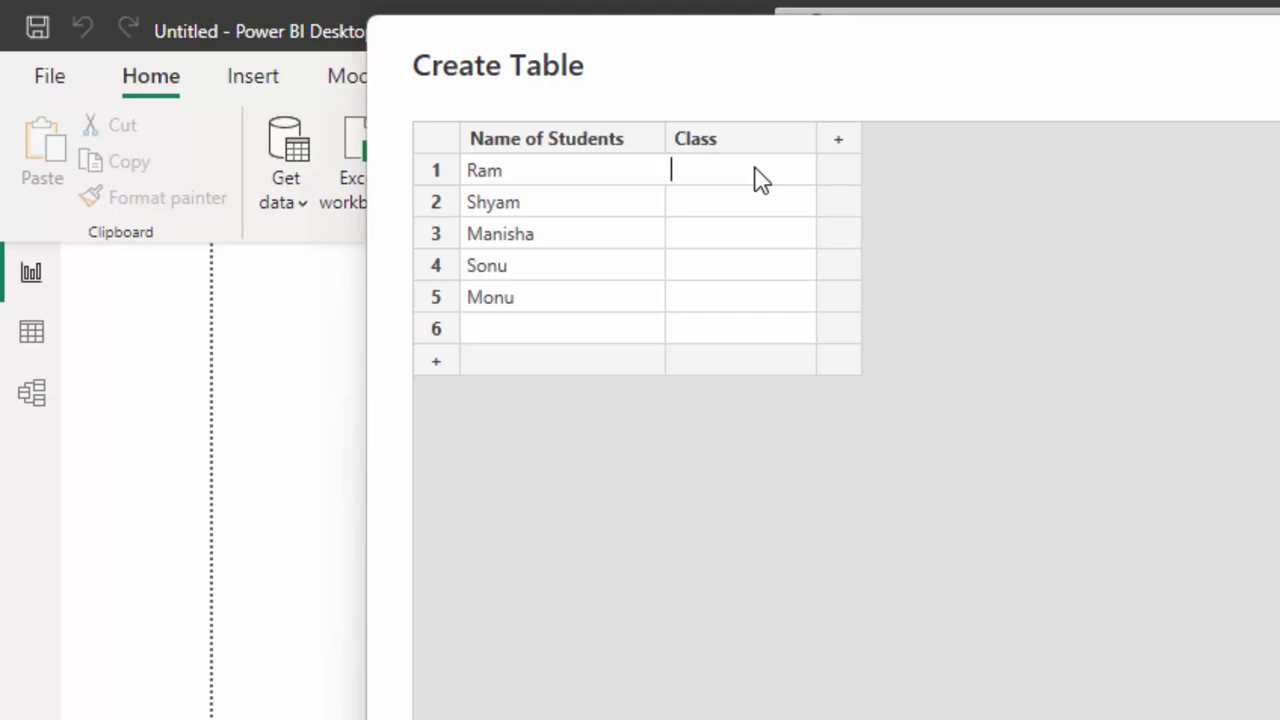
Give Ram class XII and Manisha class XI
type("XII")
key("Tab")
key("Down")
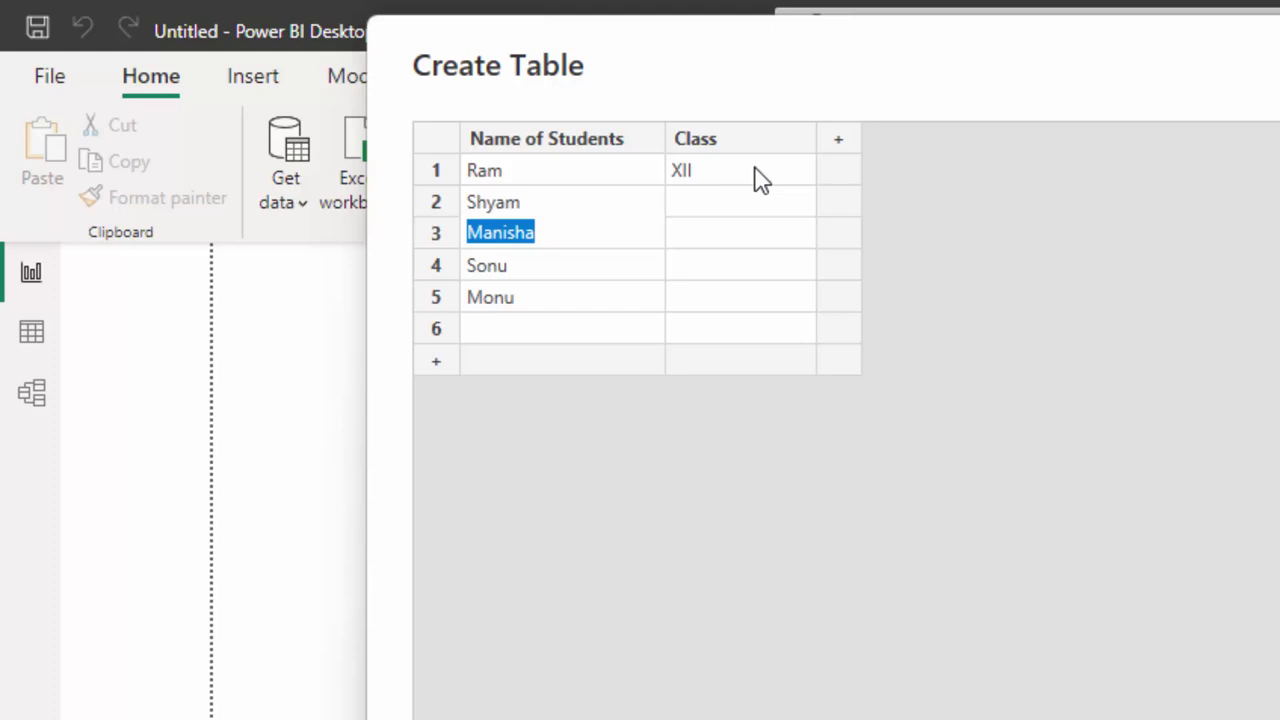
key("Tab")
type("X")
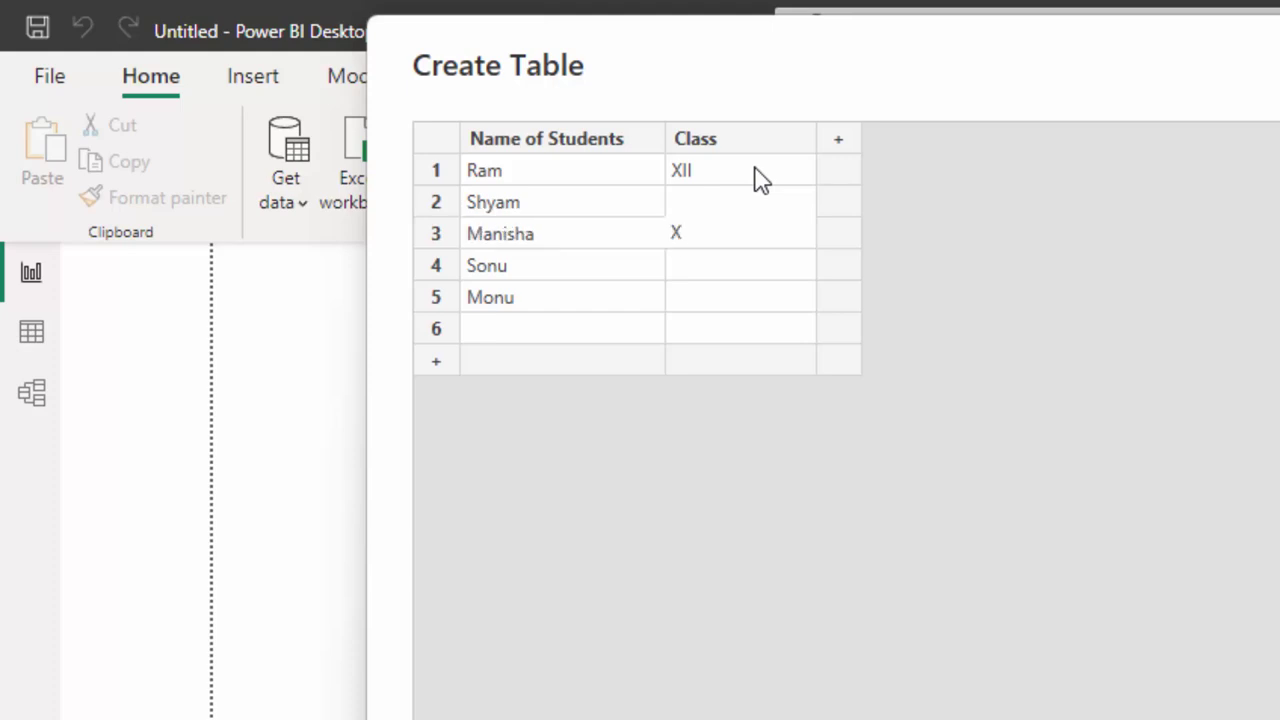
Give Shyam class XII, Sonu class IX and Monu class XI
left_click(723, 205)
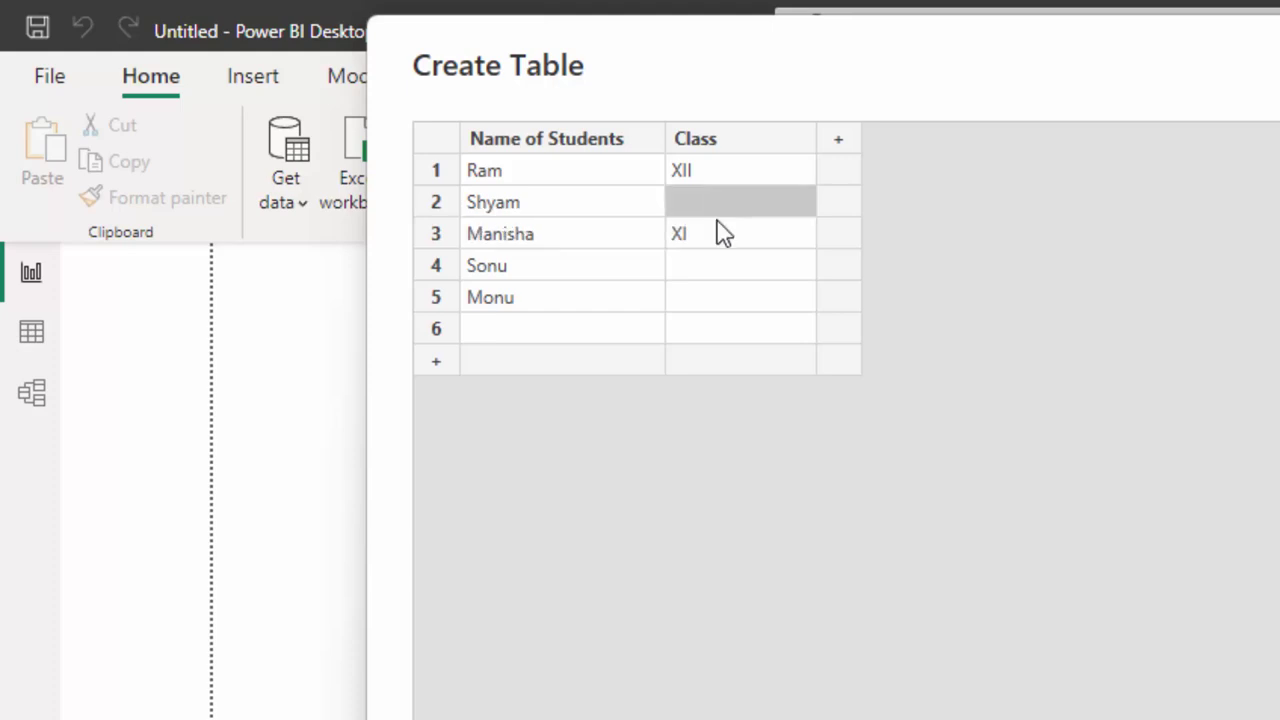
left_click(727, 205)
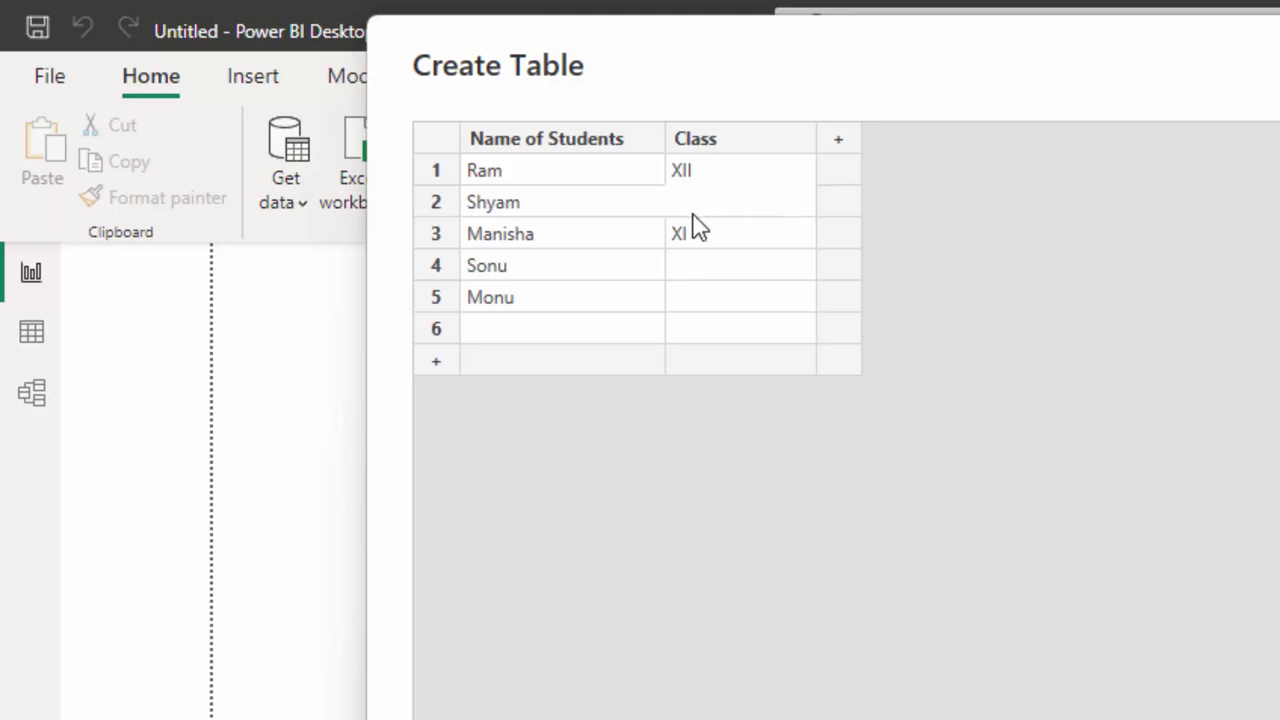
type("XII")
left_click(692, 263)
left_click(692, 264)
type("I")
type("X")
left_click(717, 309)
left_click(720, 310)
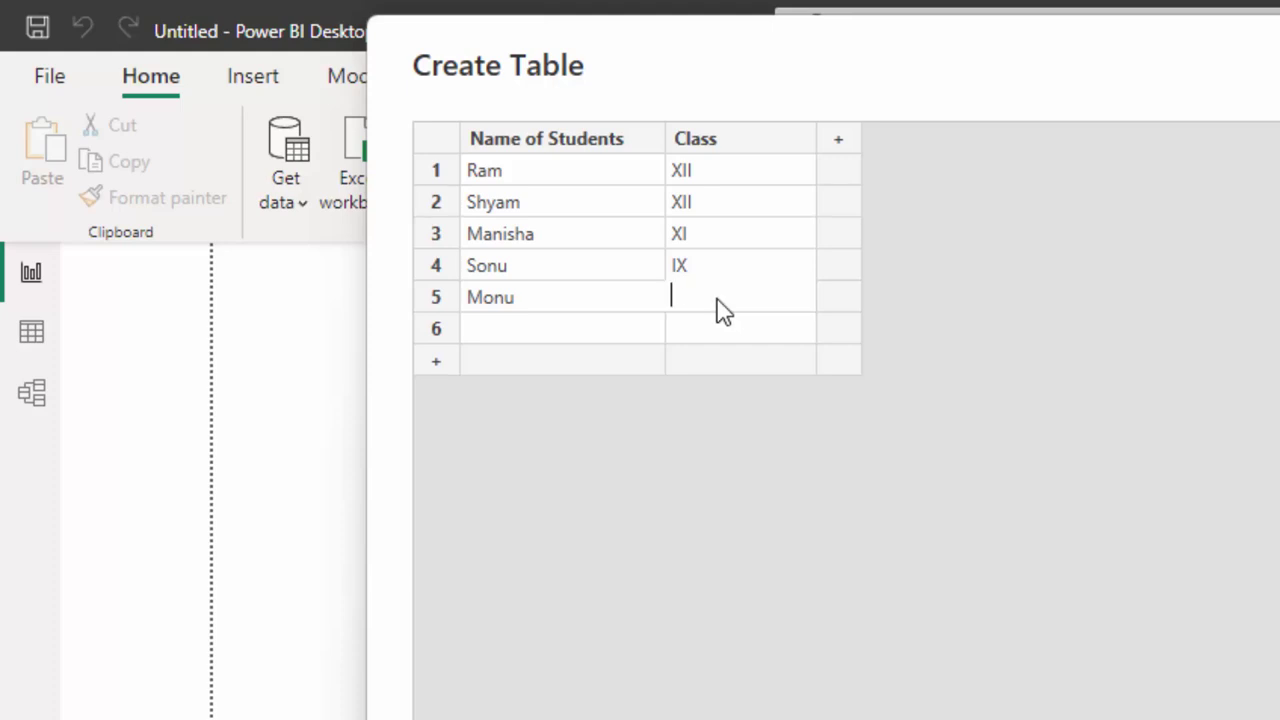
type("XI")
key("Return")
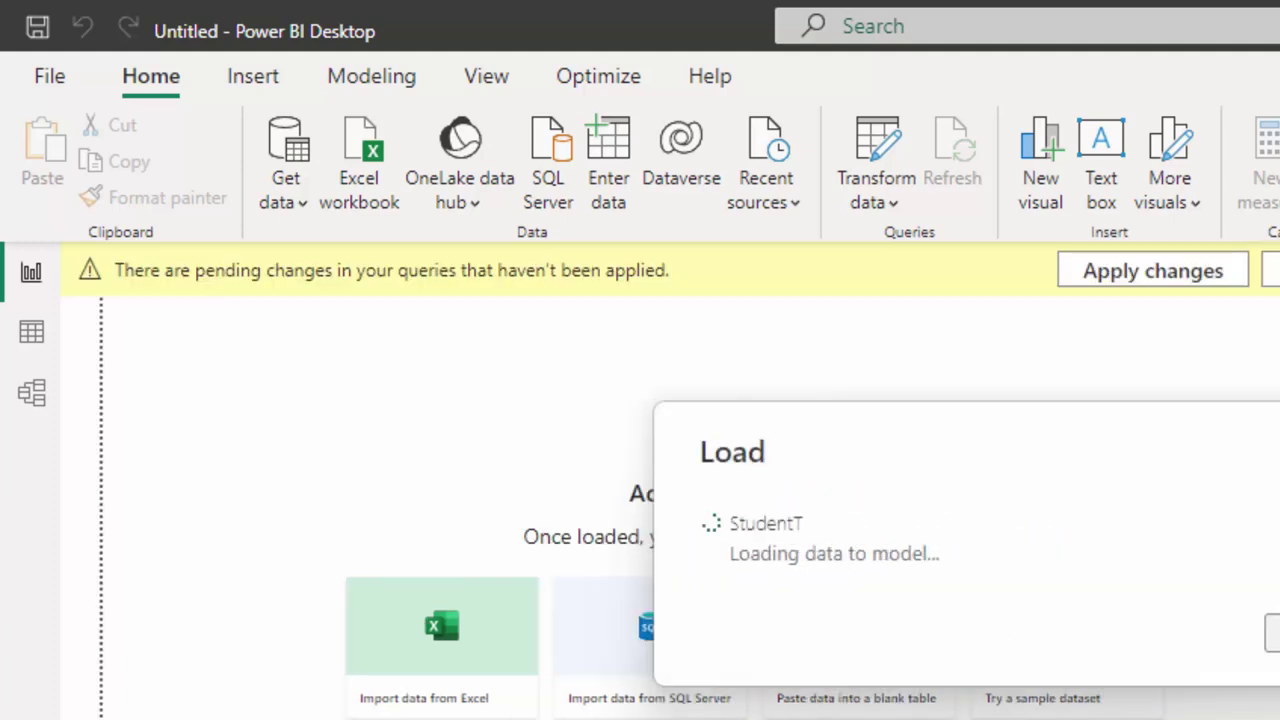
Load the StudentT table from the Create Table dialog into the data model
left_click(826, 680)
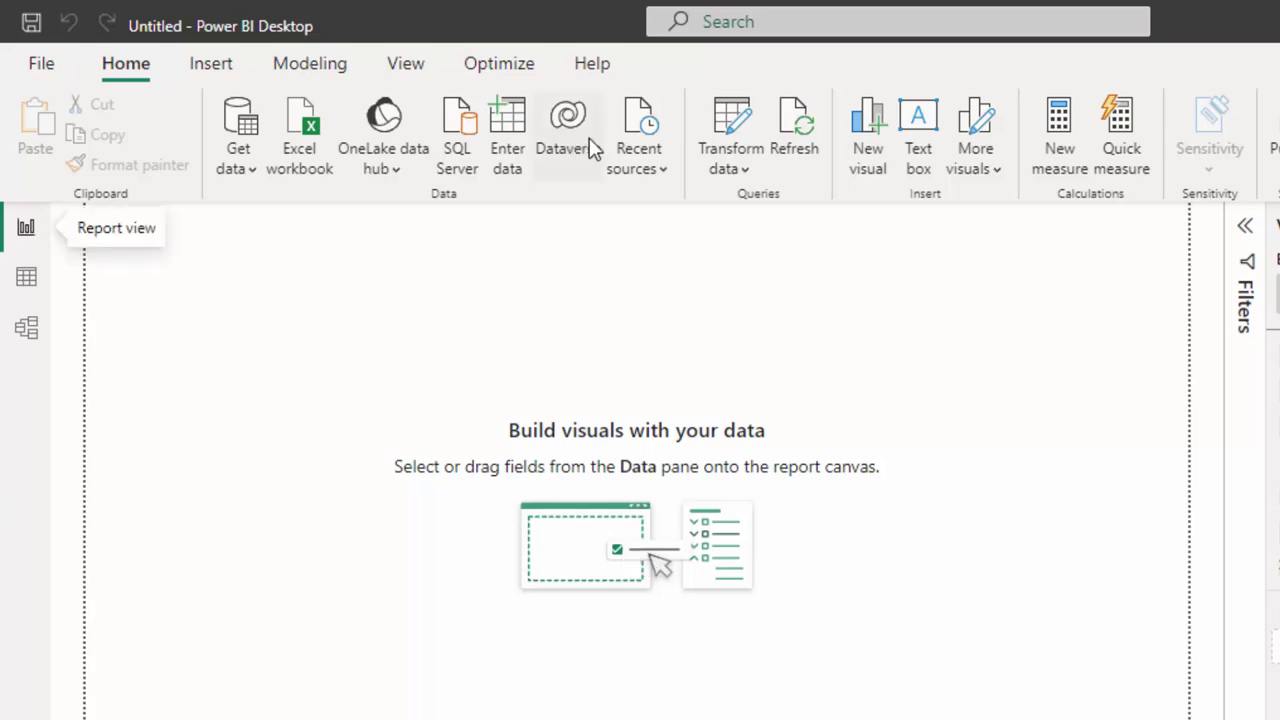
Refresh StudentT, check its name in the Data pane, and show its rows in Table view
left_click(793, 120)
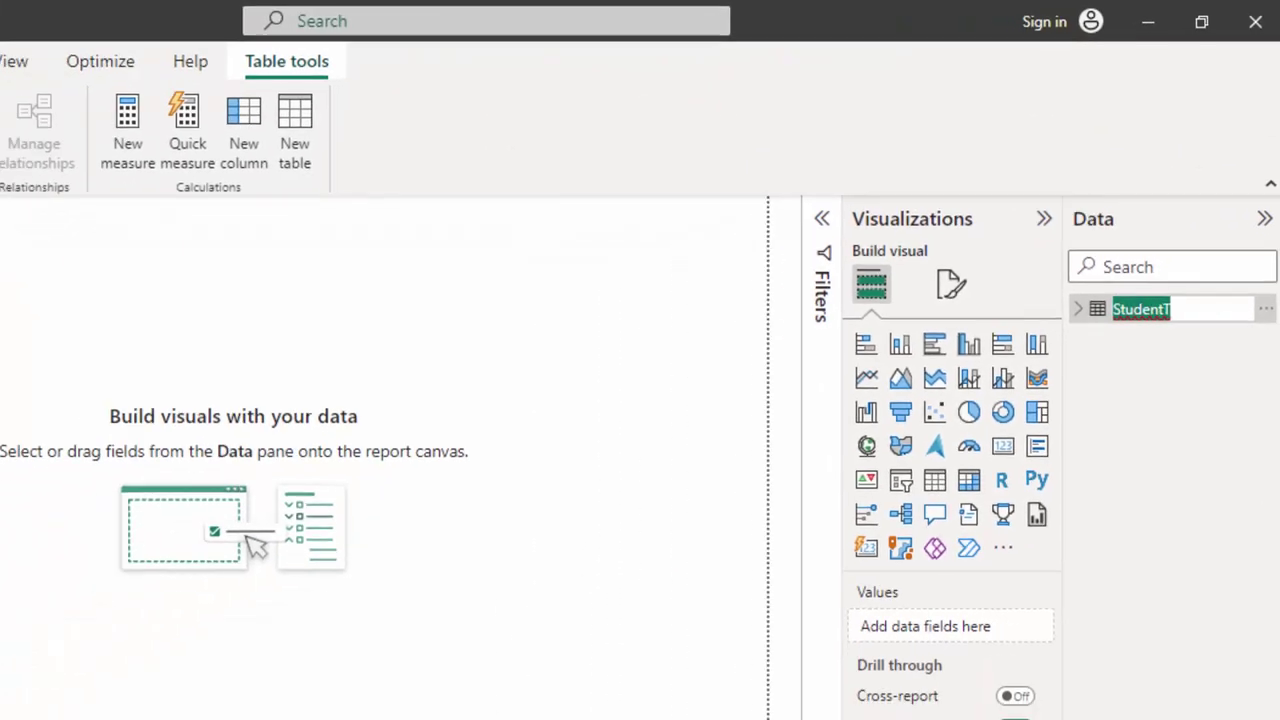
left_click(17, 176)
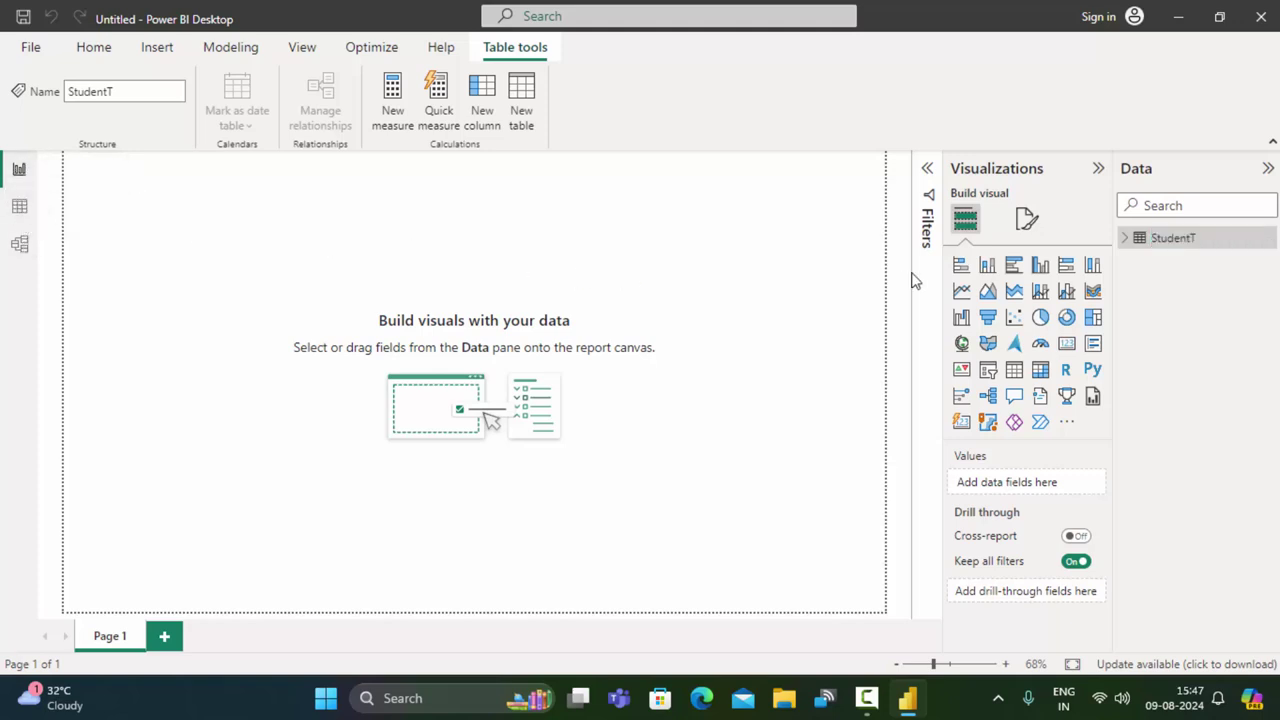
double_click(1157, 243)
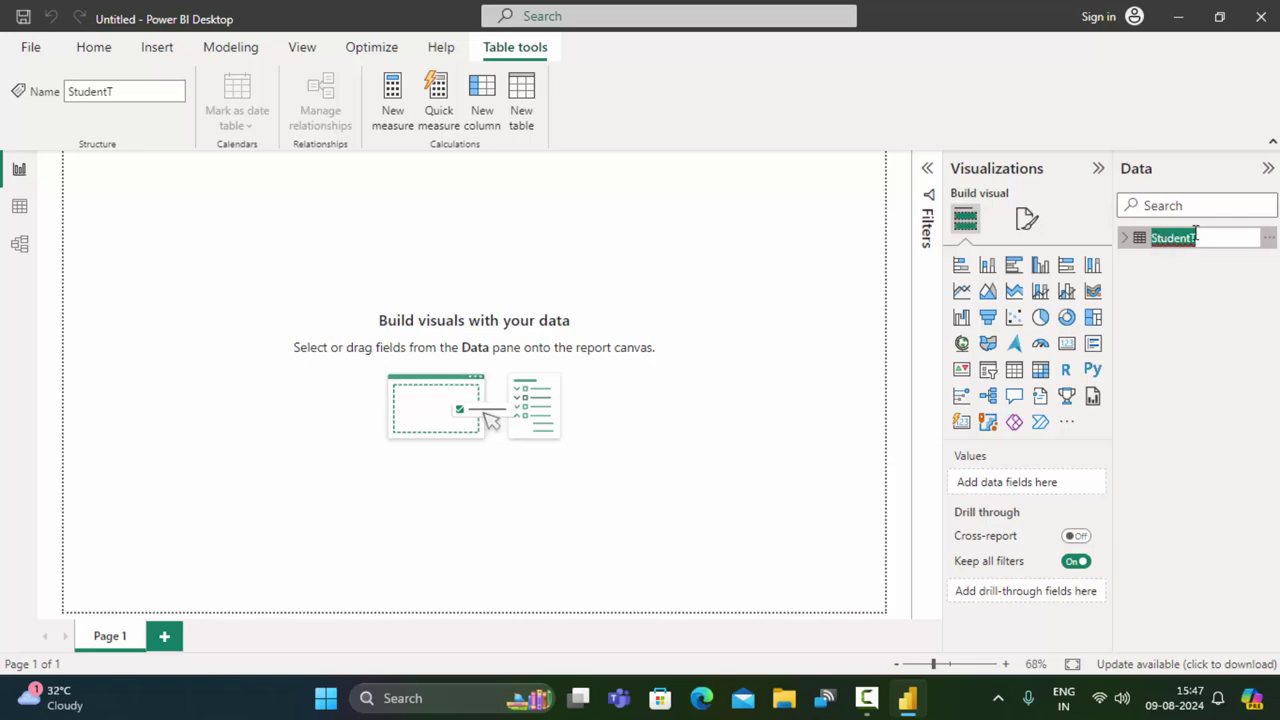
left_click(21, 220)
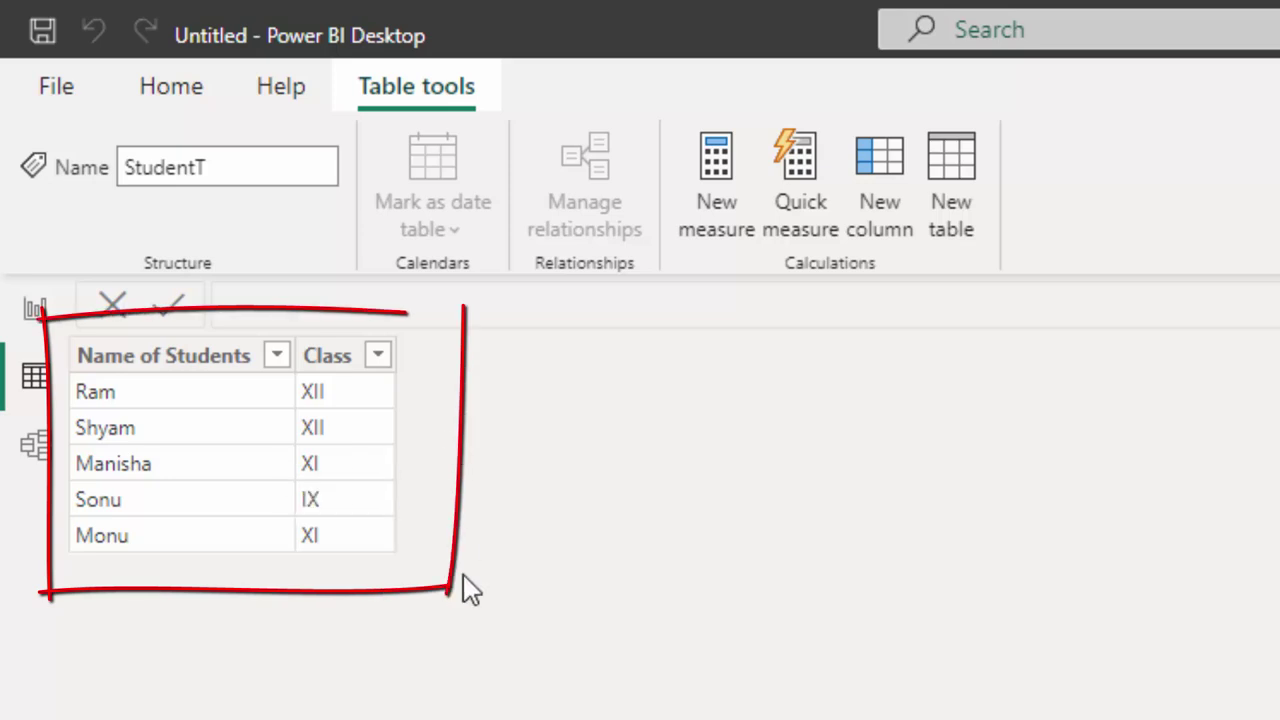
Add an empty calculated column named 'Column' beside Class in StudentT
right_click(362, 362)
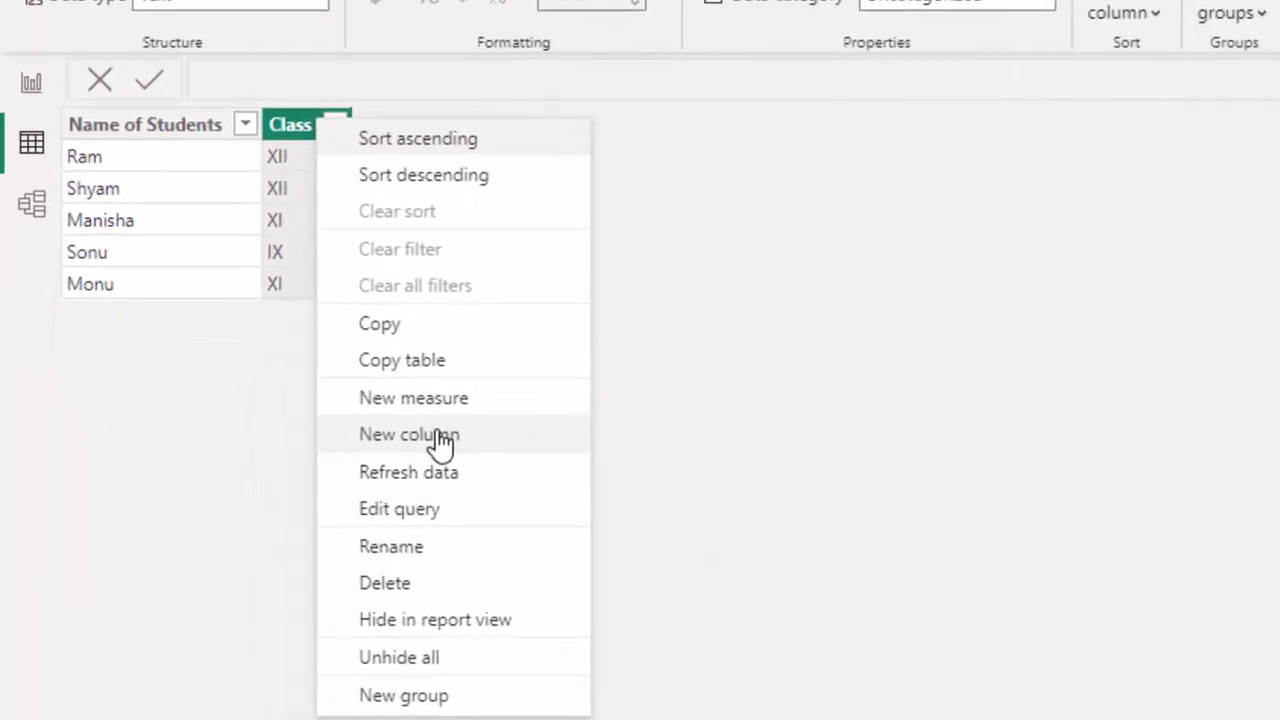
left_click(697, 426)
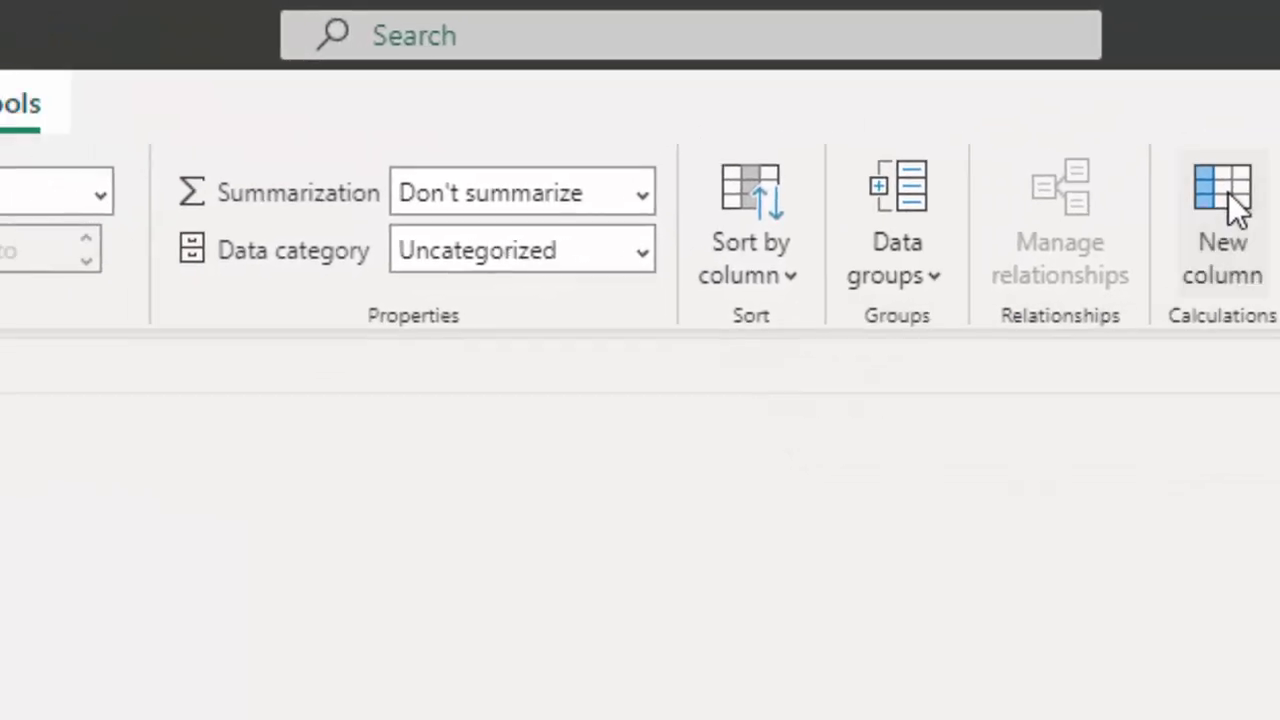
left_click(1248, 124)
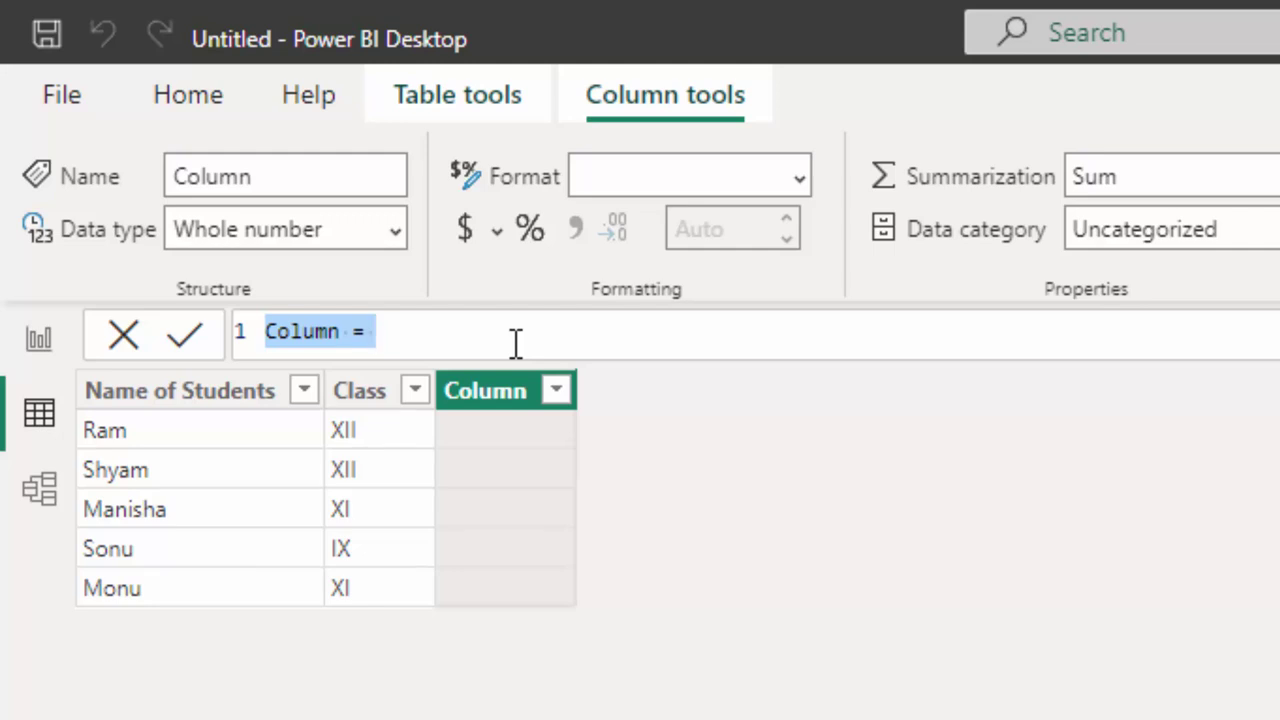
Replace the formula with 'between 2 numbers=rand()+(50-4)+2'
key("BackSpace")
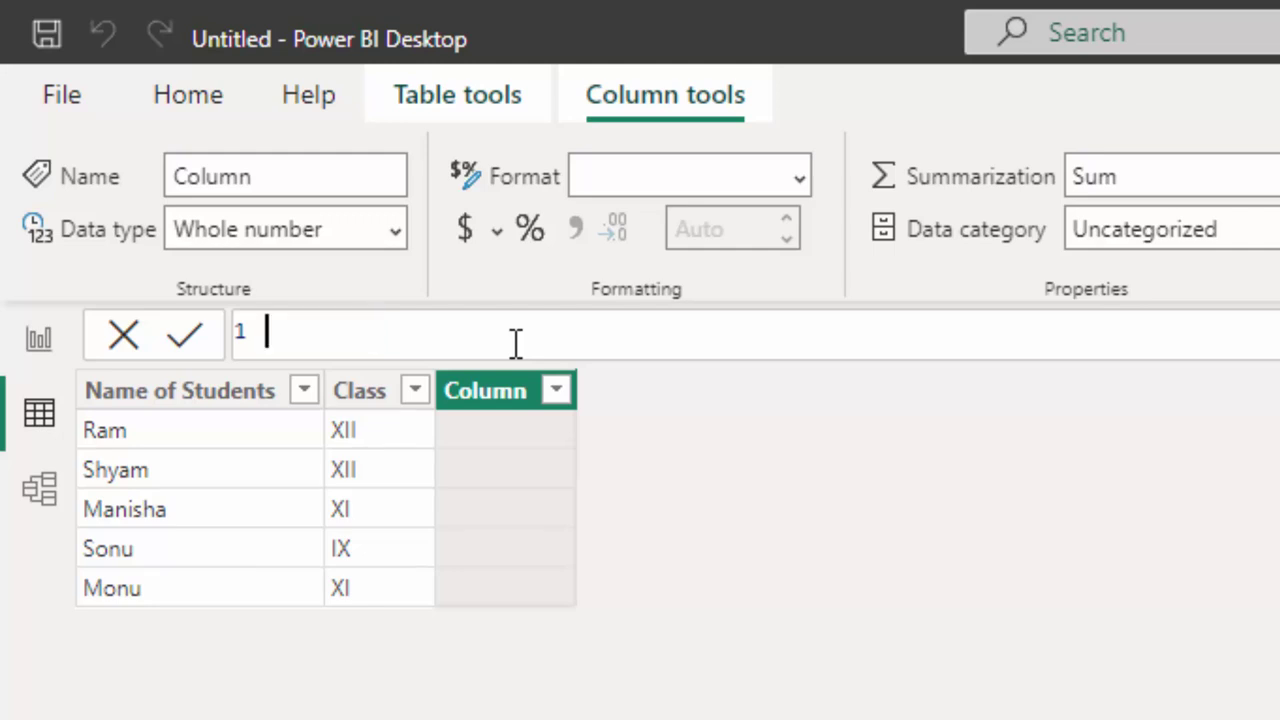
type("bet")
type("ween")
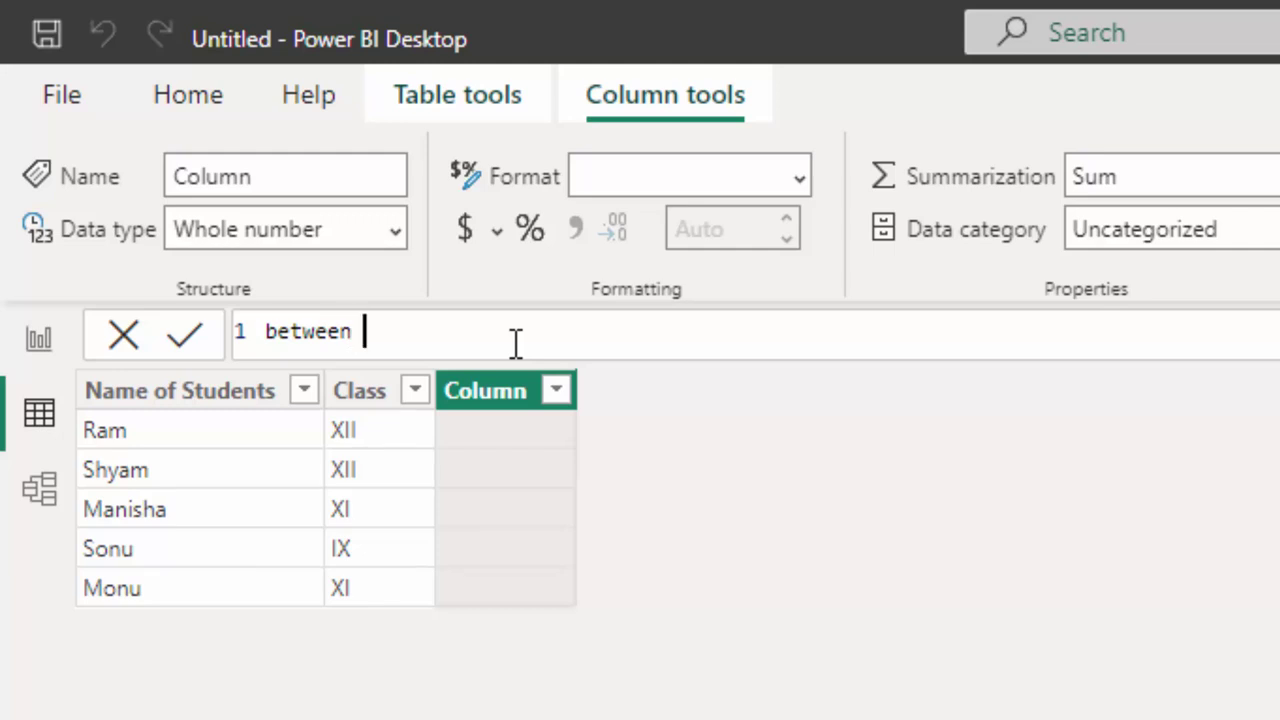
type(" 2 nu")
type("mbers")
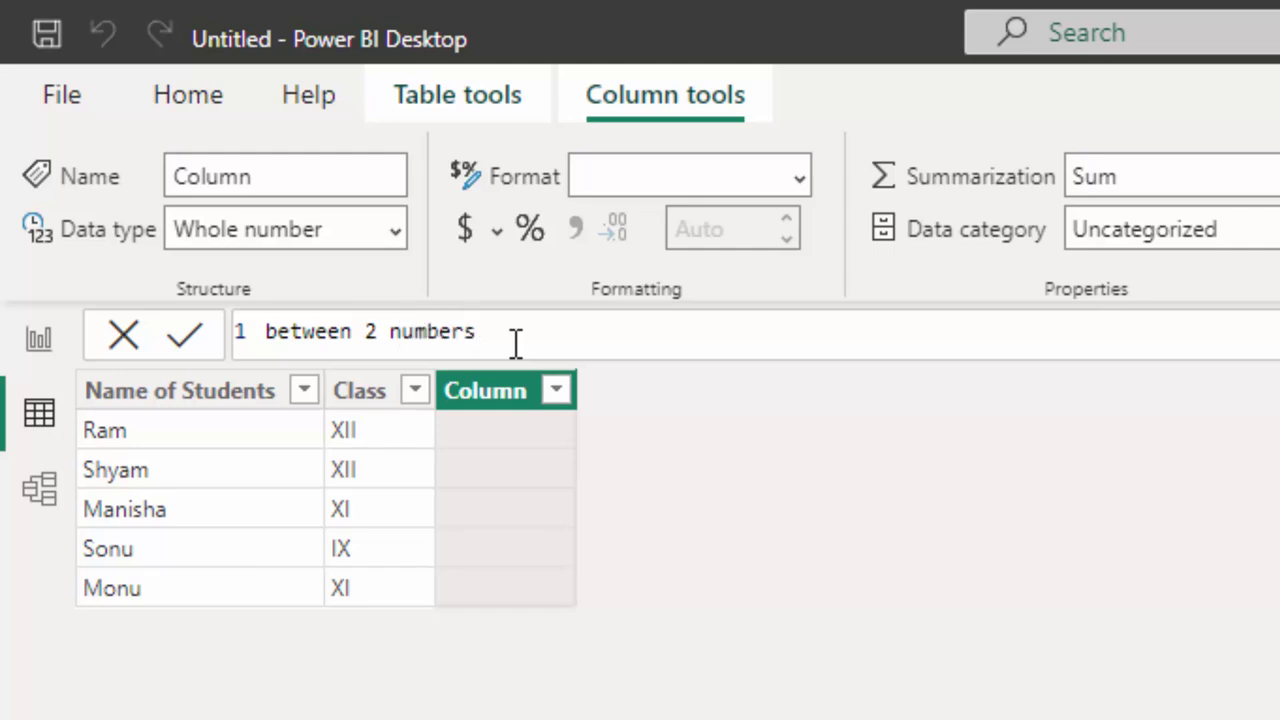
type("=ra")
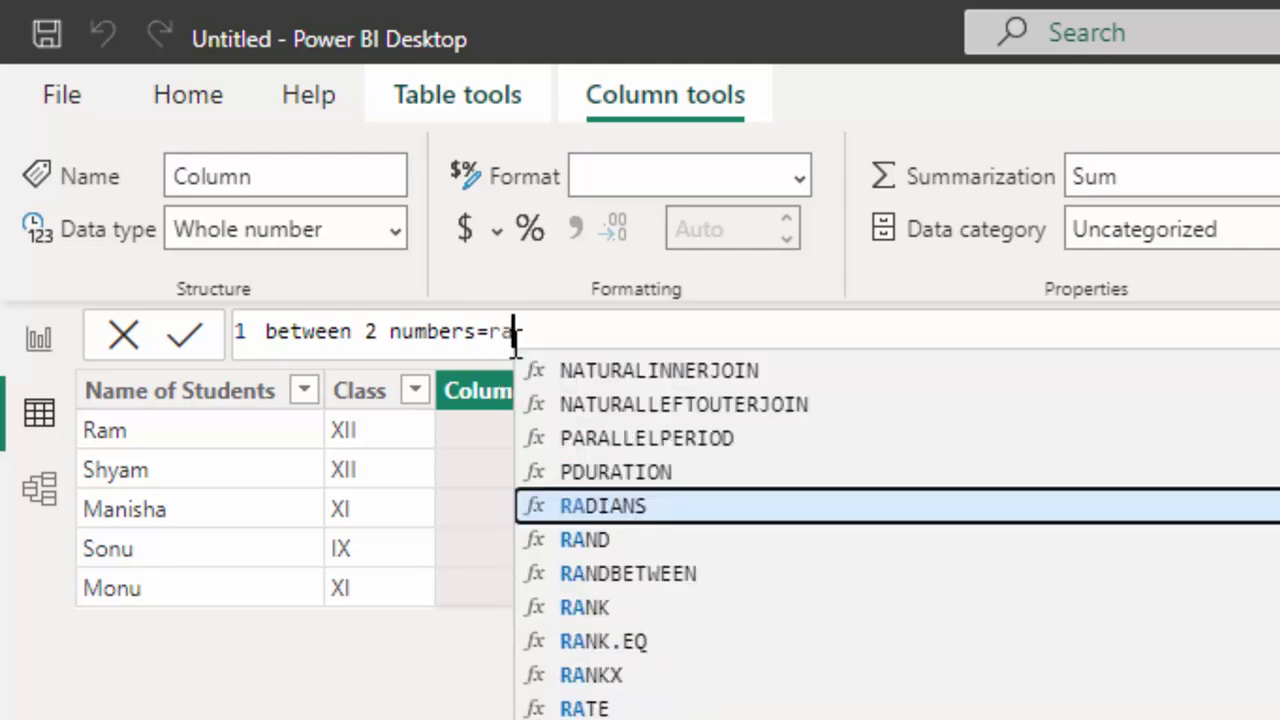
type("nd()")
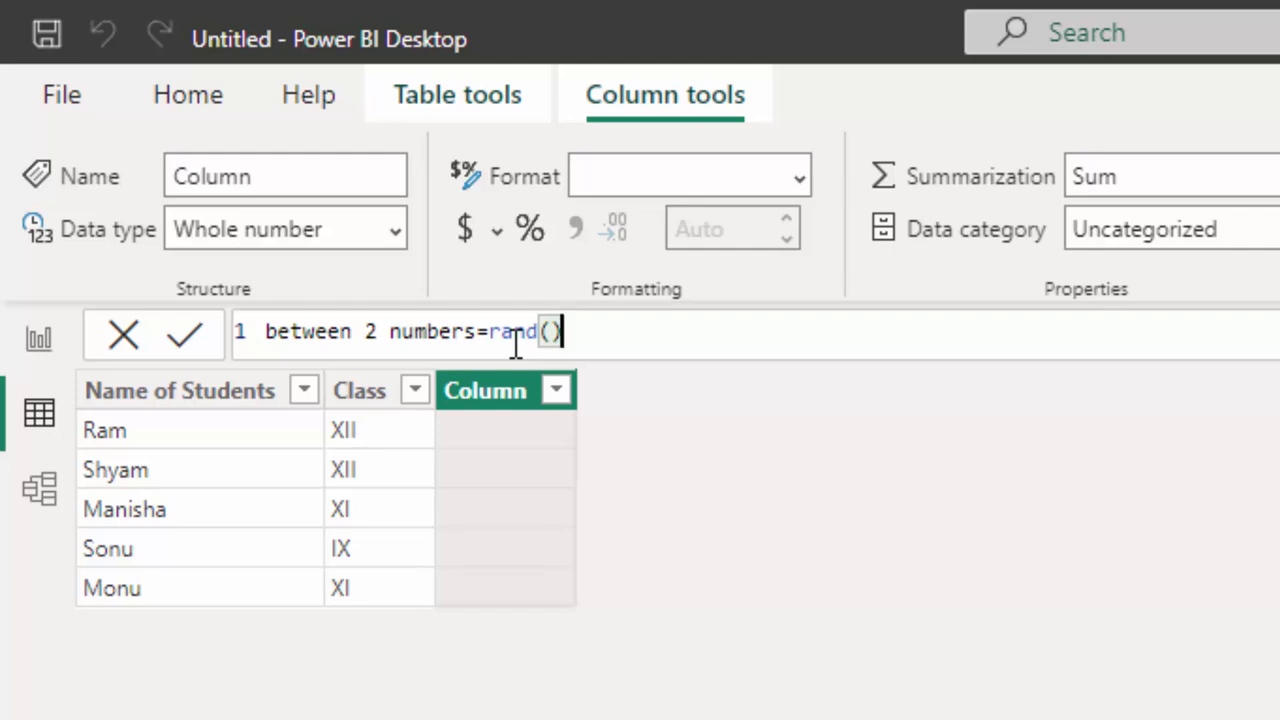
type("+")
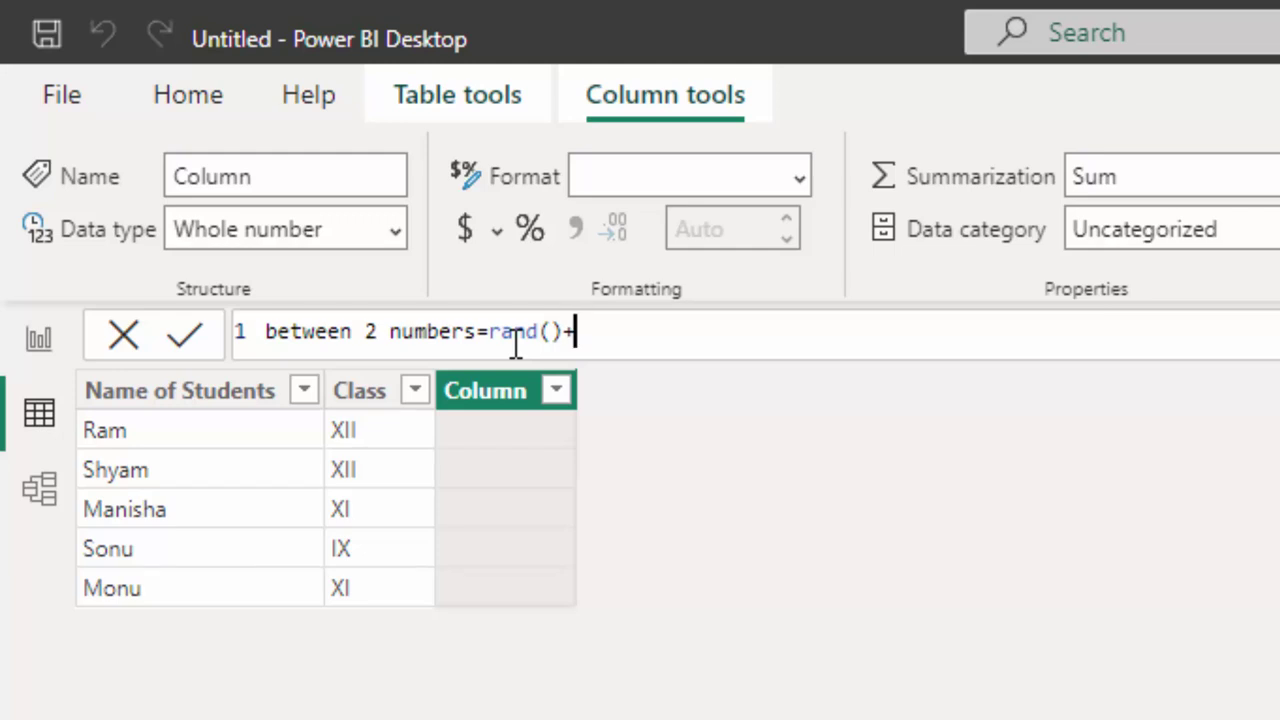
type("(50")
type("-4)")
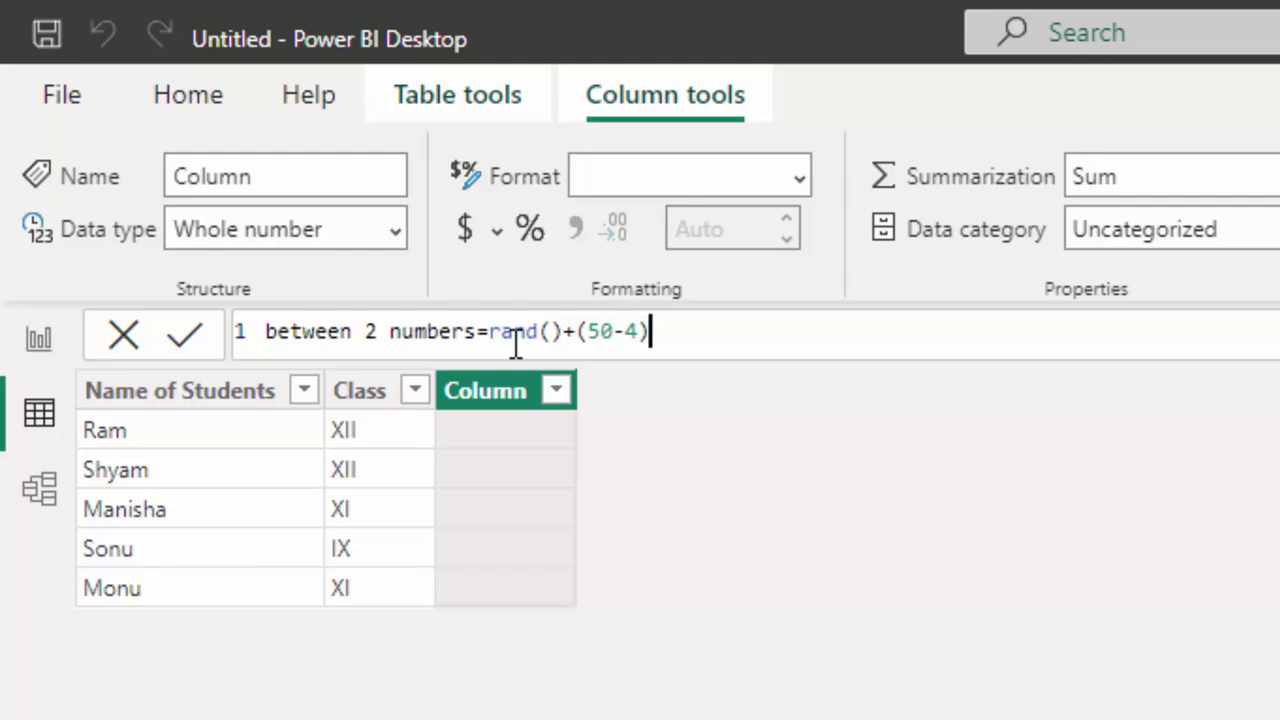
type("+2")
Commit the formula and change the column's data type to Whole number, showing 48 or 49
key("Return")
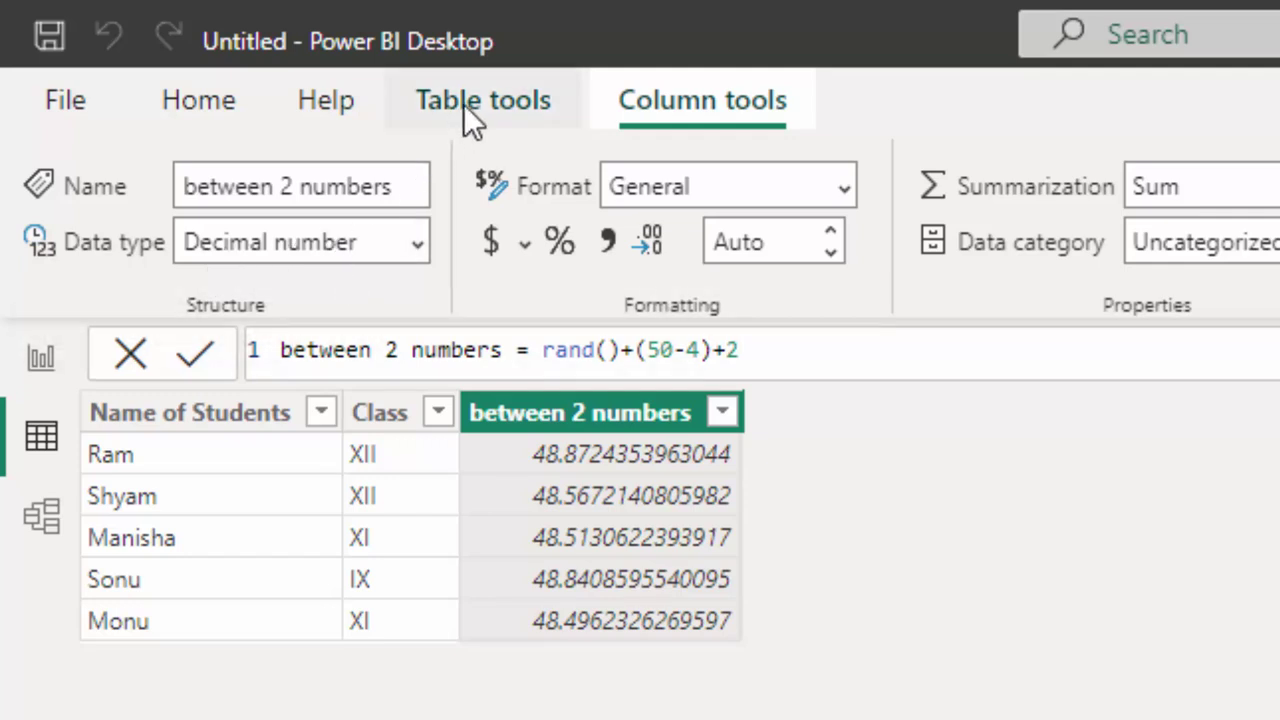
left_click(757, 88)
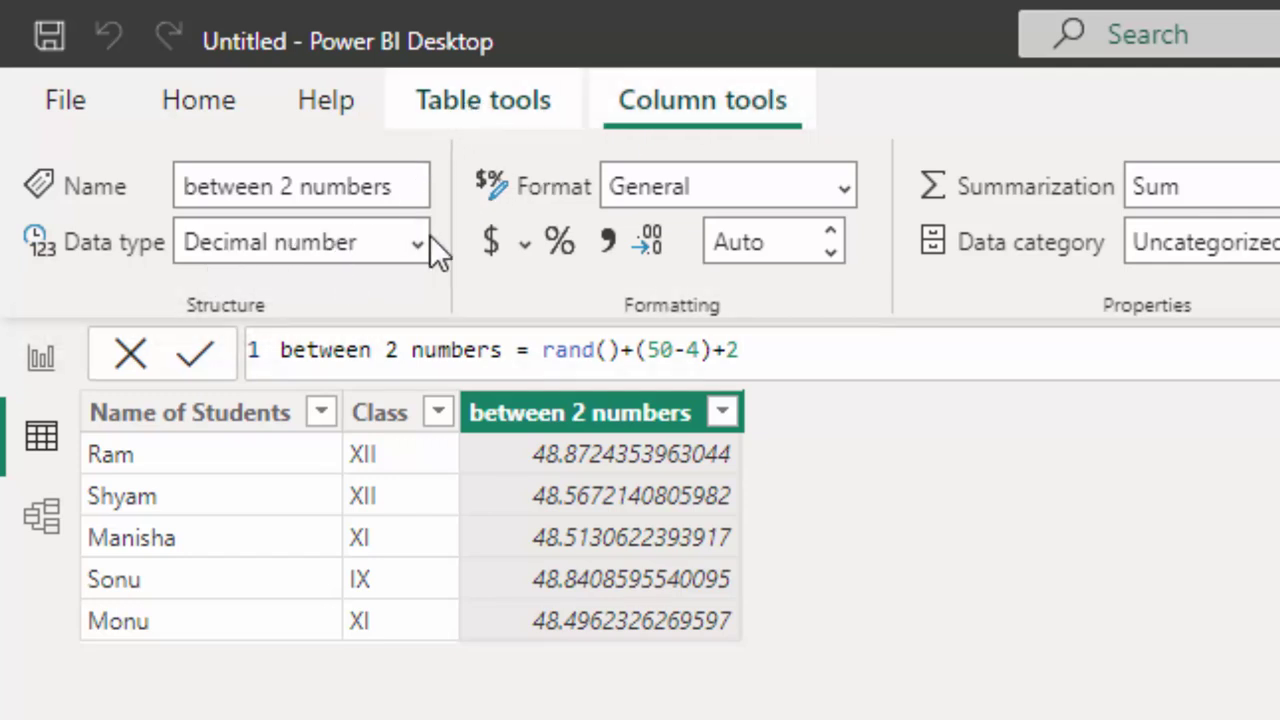
left_click(412, 255)
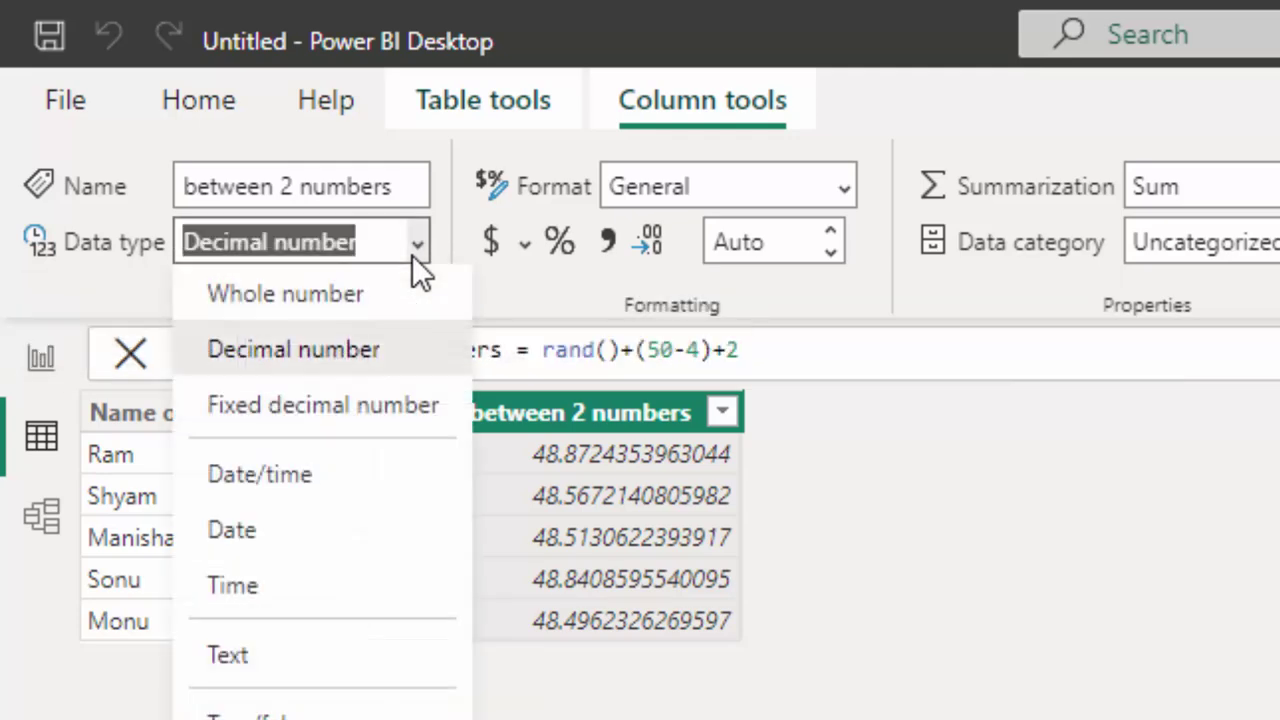
left_click(400, 296)
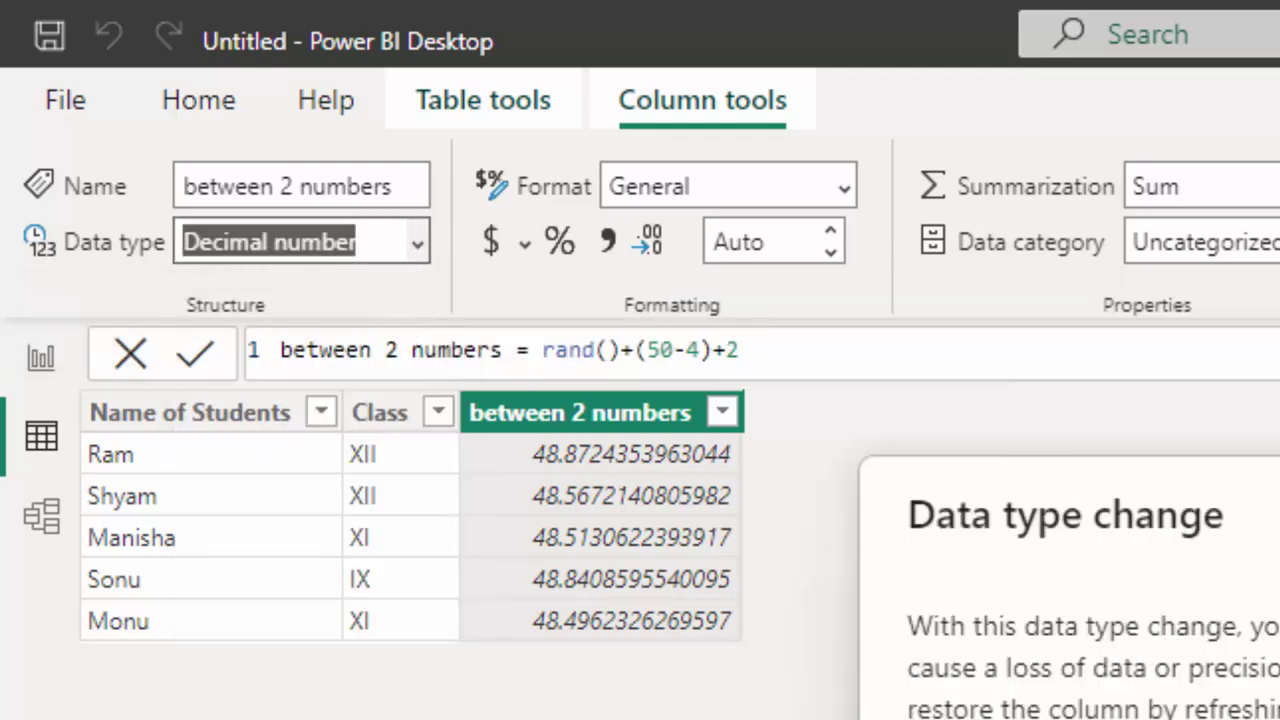
key("Escape")
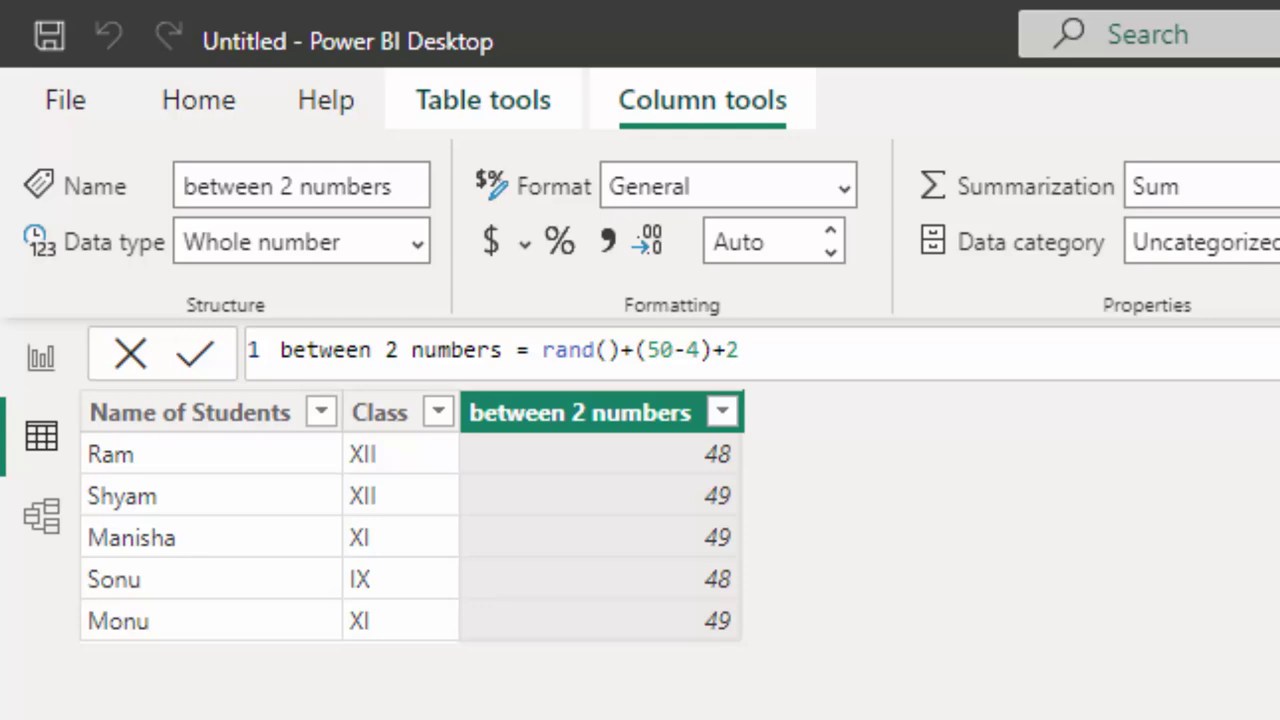
Refresh the data and edit the formula to rand()+(50*2)+2, giving values 102 and 103
left_click(168, 98)
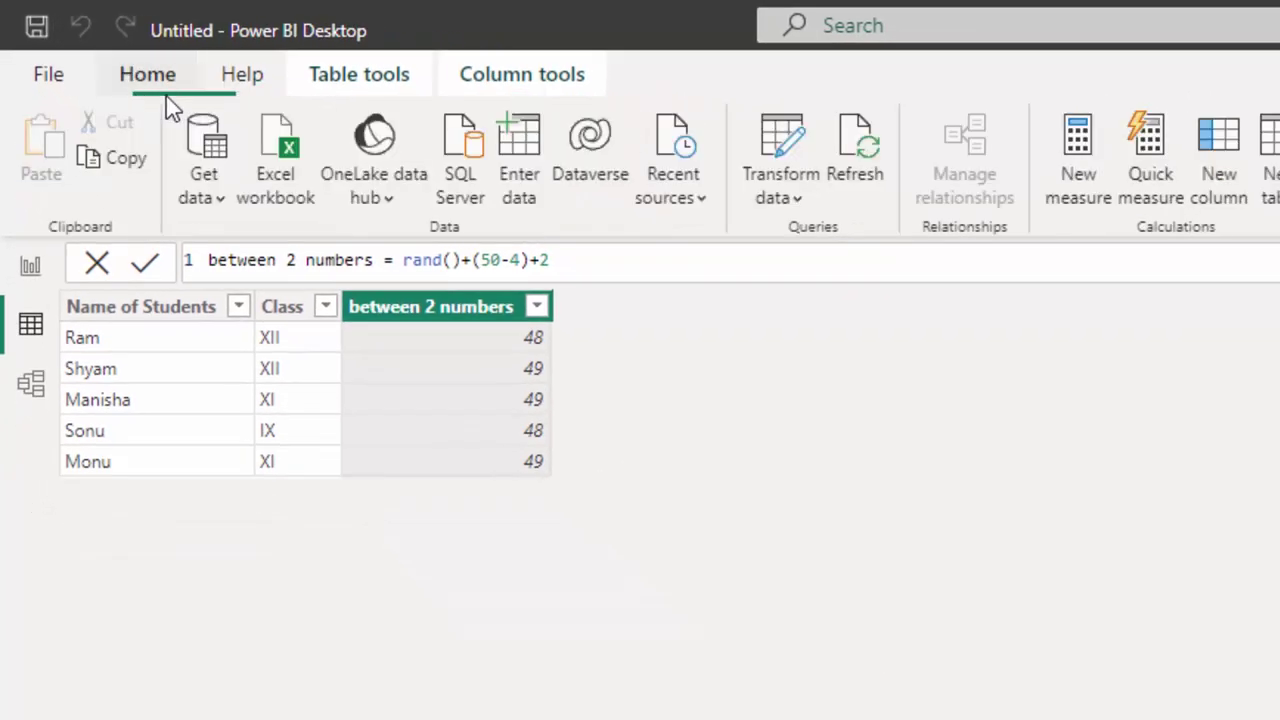
left_click(862, 150)
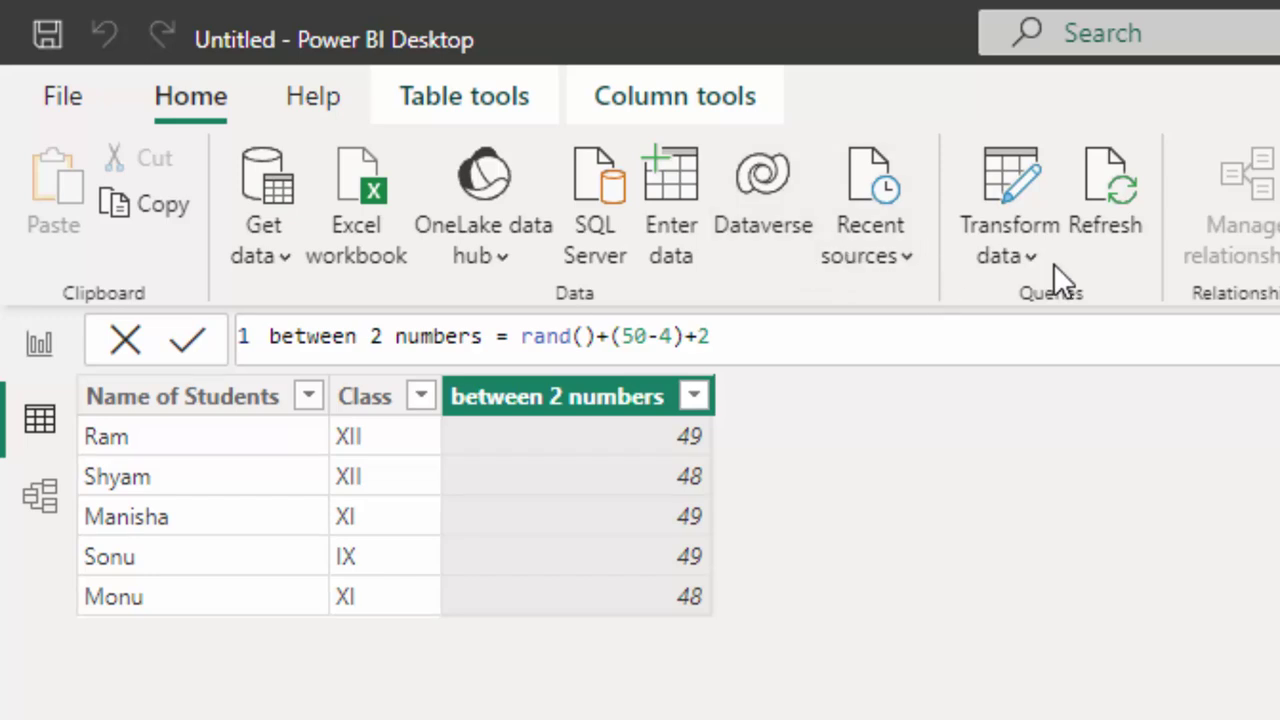
left_click(1122, 185)
left_click(672, 338)
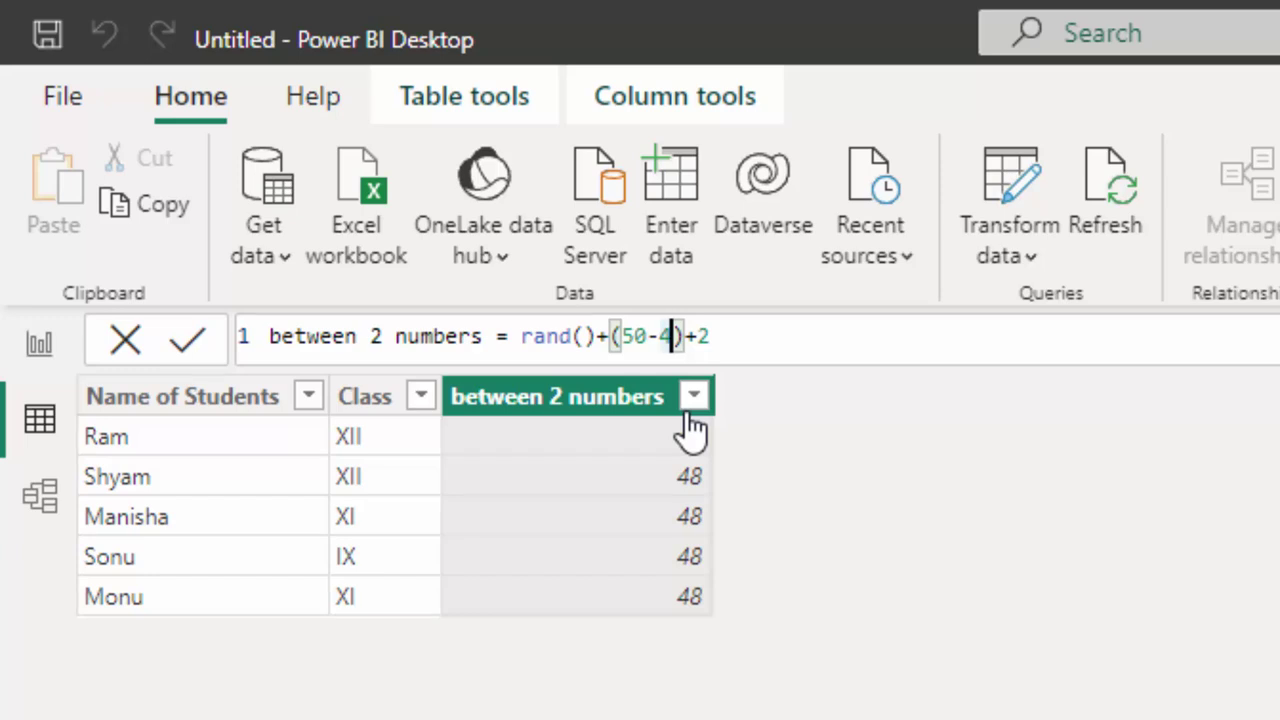
key("BackSpace")
key("BackSpace")
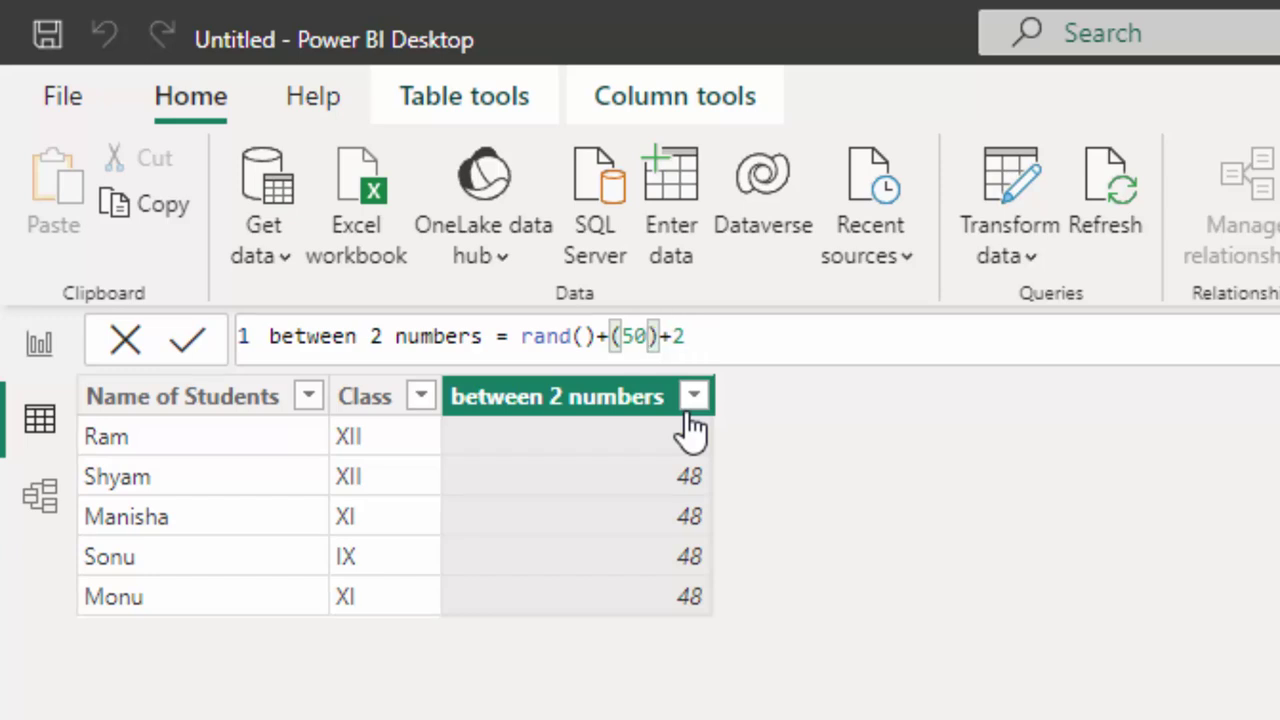
type("*2")
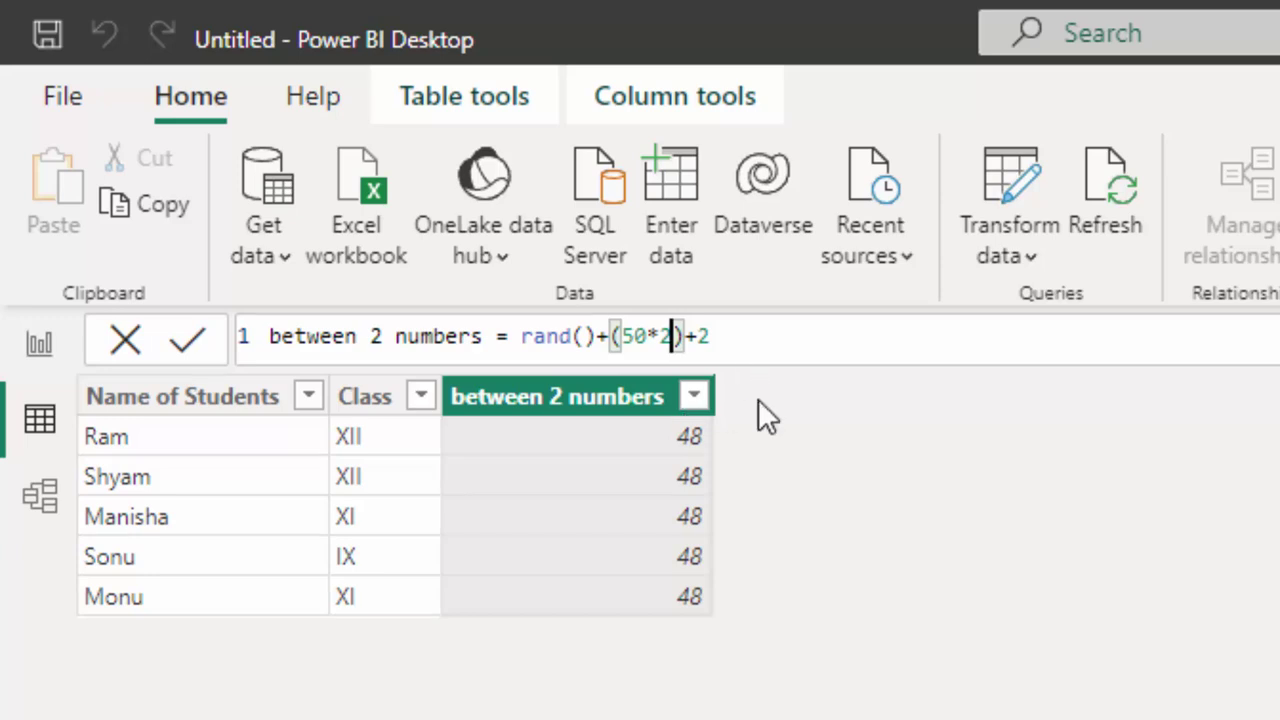
type("3")
key("Return")
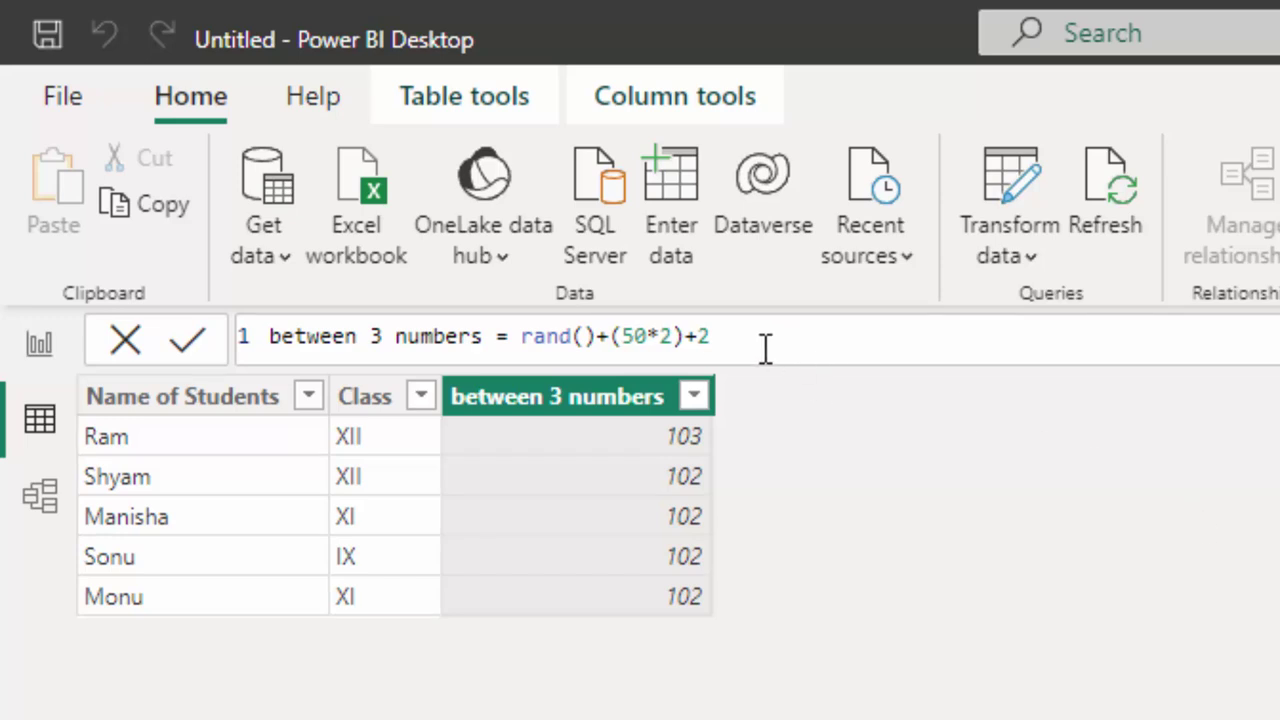
Replace the entire between 3 numbers formula with =rand() and commit it
left_click_drag(711, 337, 608, 337)
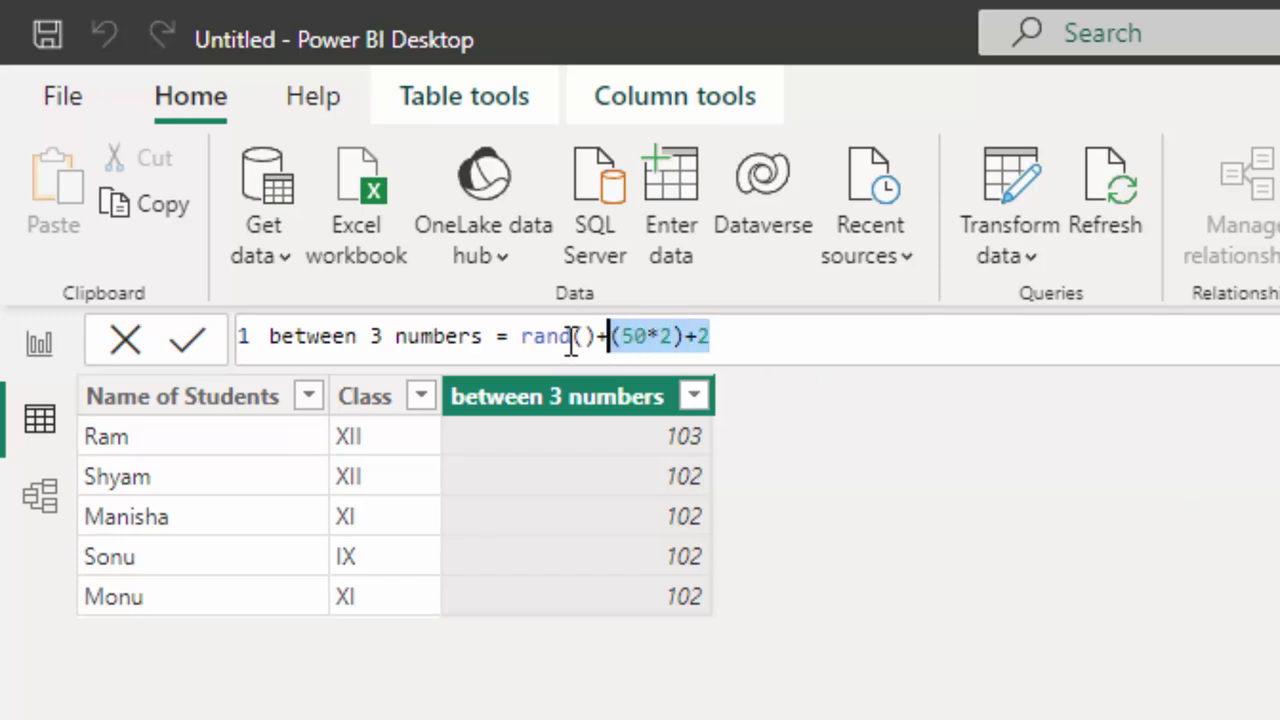
key("ctrl+a")
key("Delete")
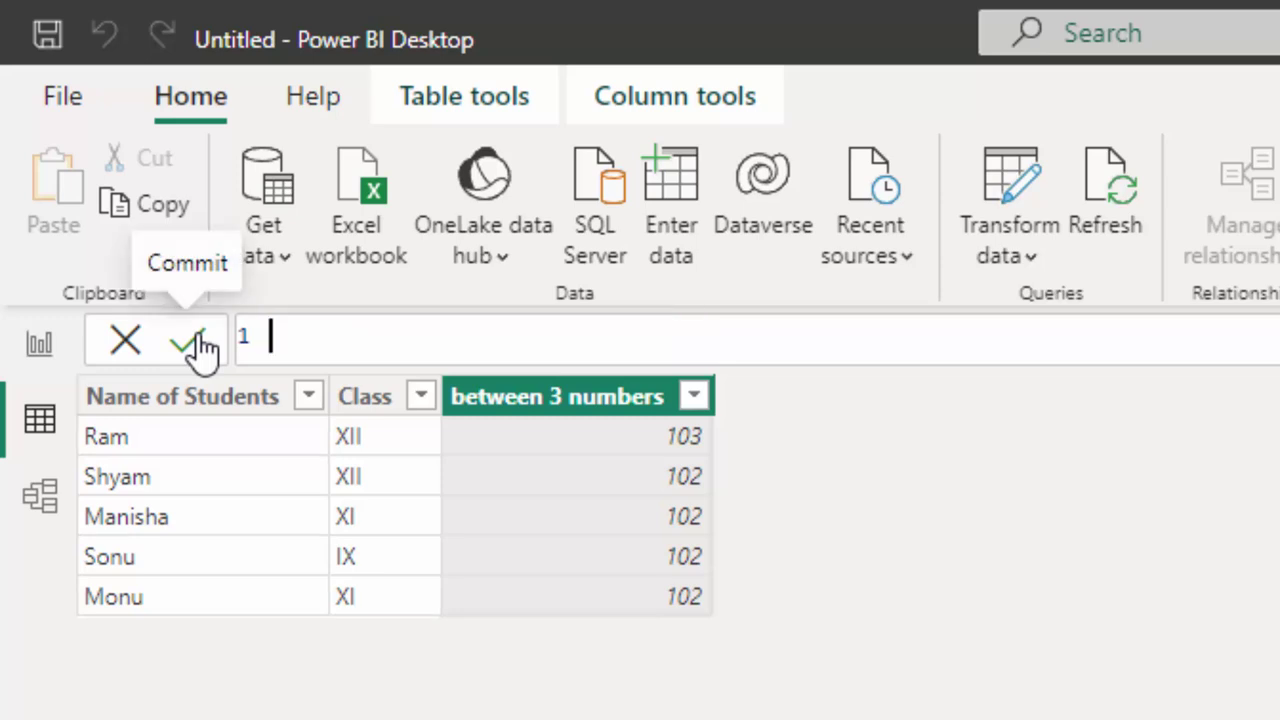
type("=")
type("rand")
type("()")
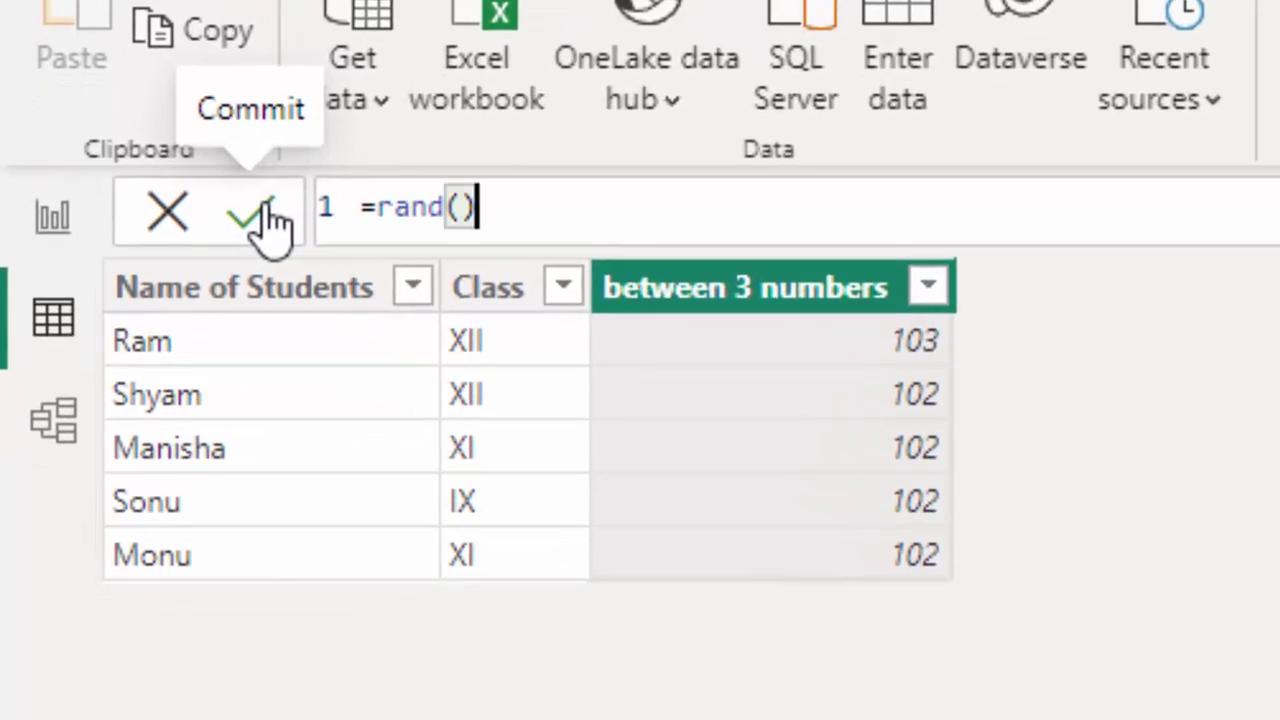
left_click(268, 220)
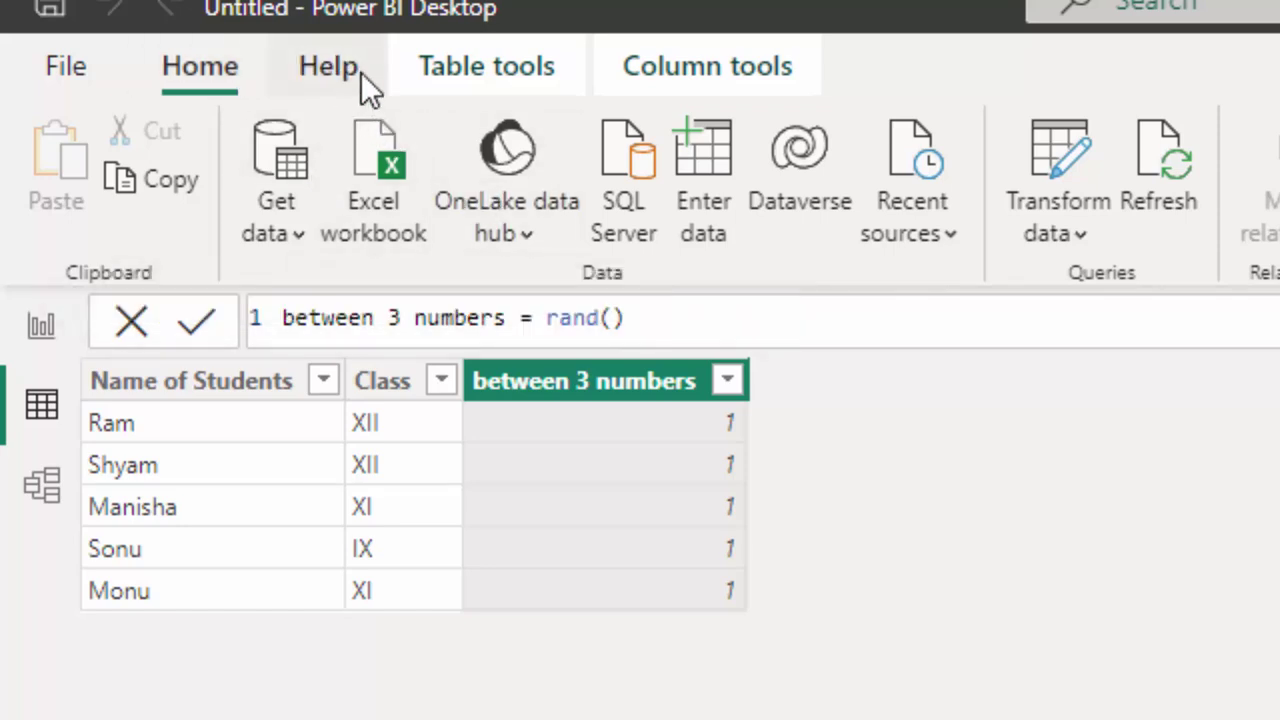
Change the between 3 numbers column's data type to Decimal number, then switch to Model view
left_click(487, 72)
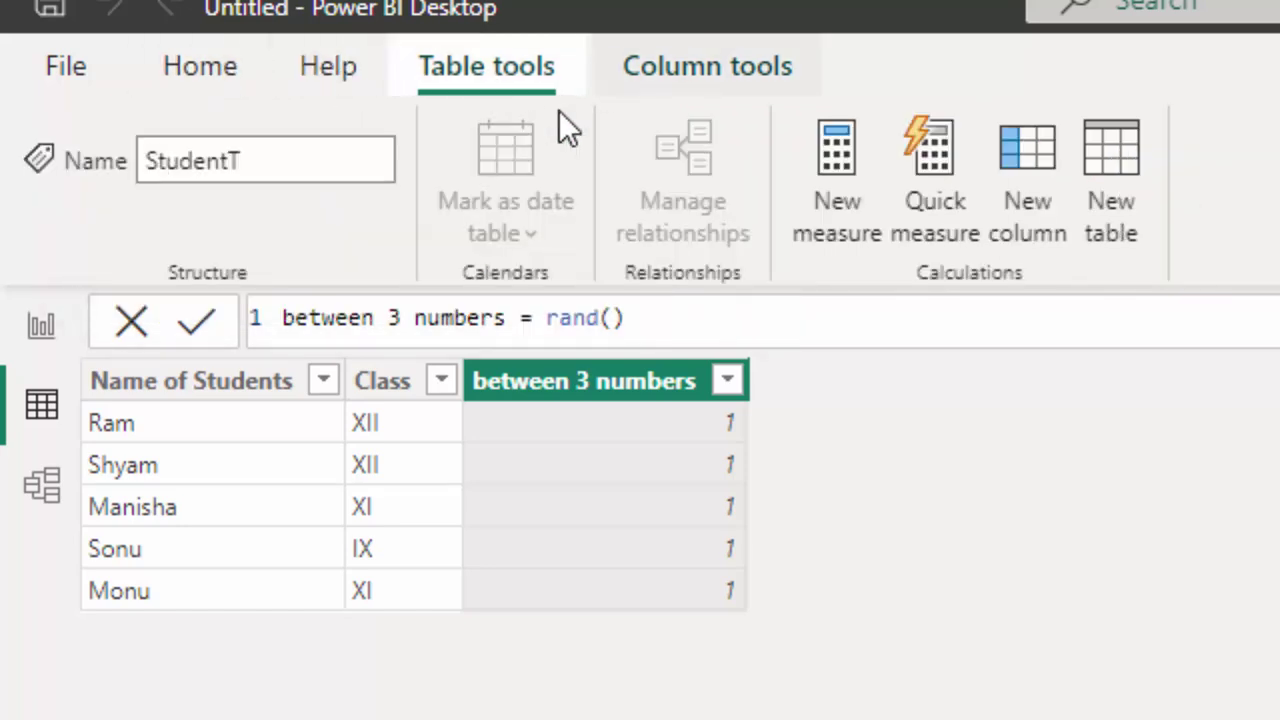
left_click(711, 90)
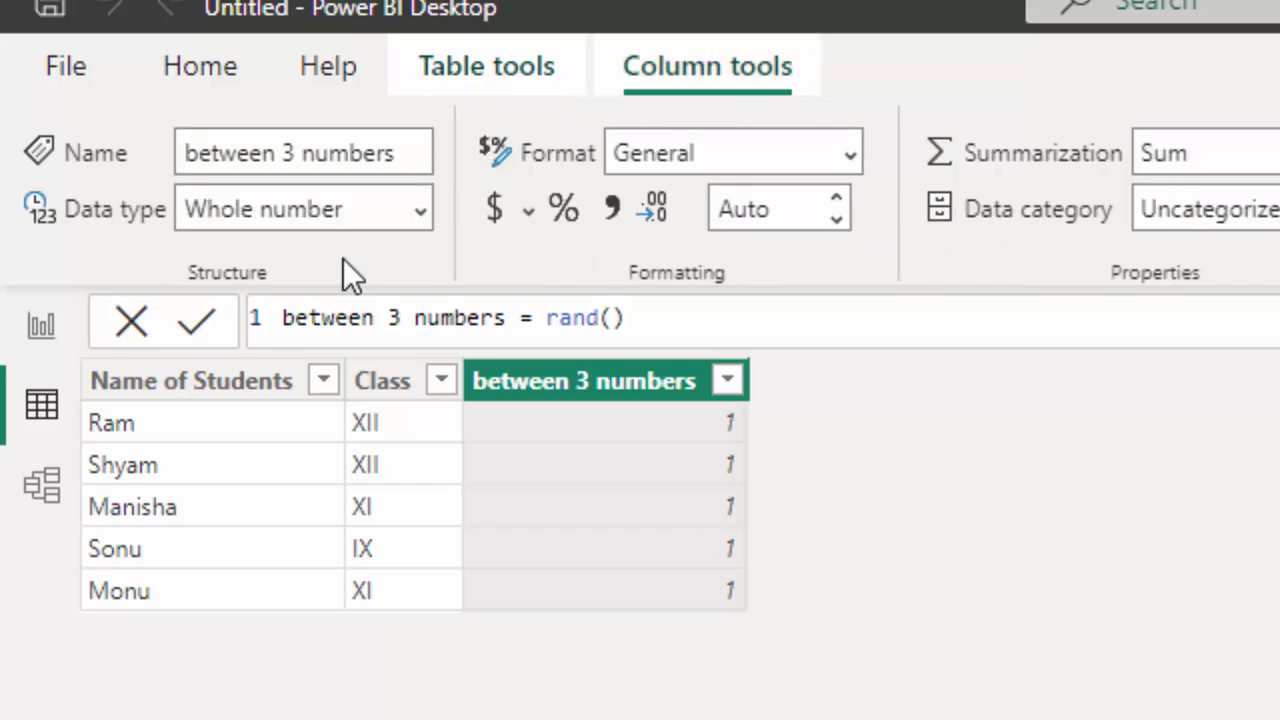
left_click(421, 226)
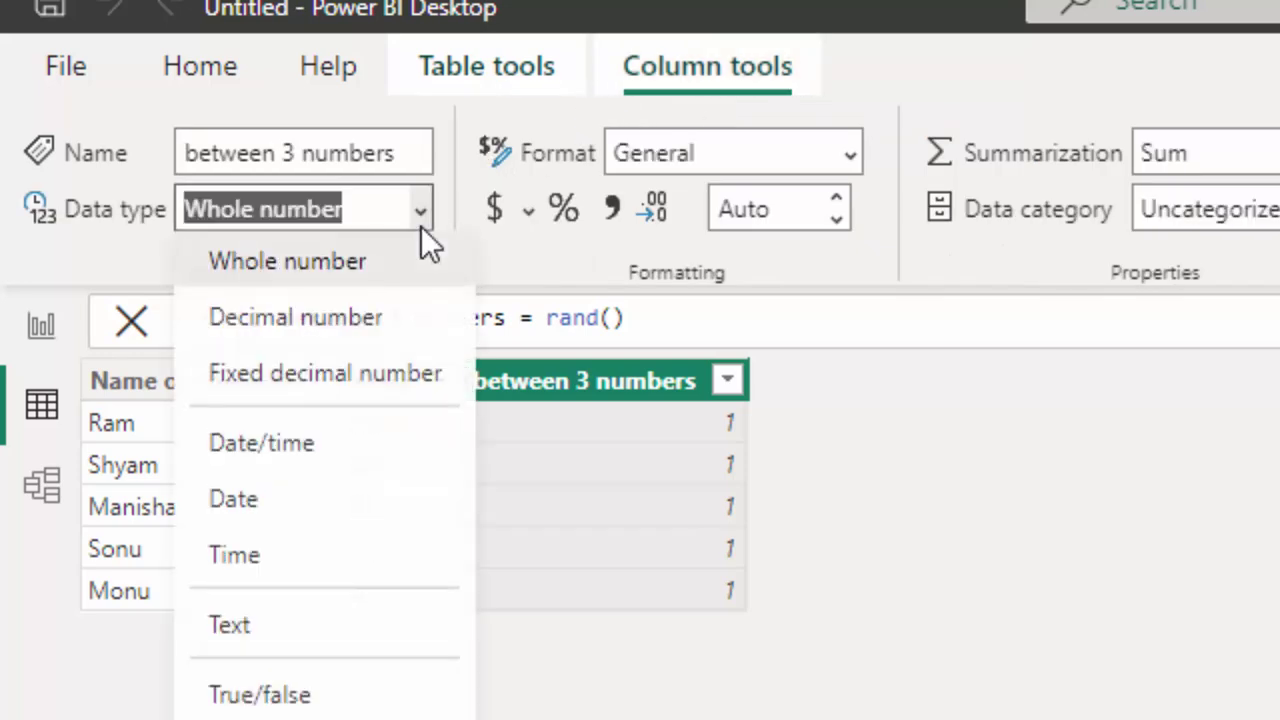
left_click(349, 317)
key("Return")
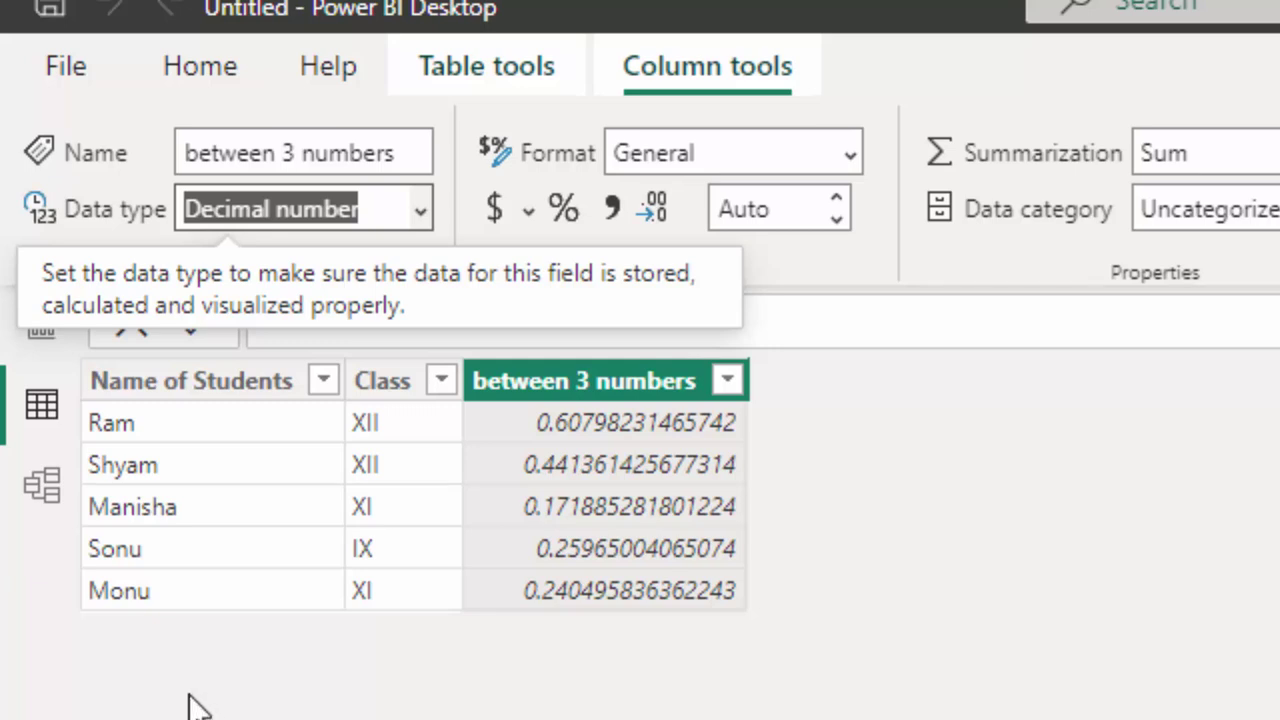
left_click(35, 495)
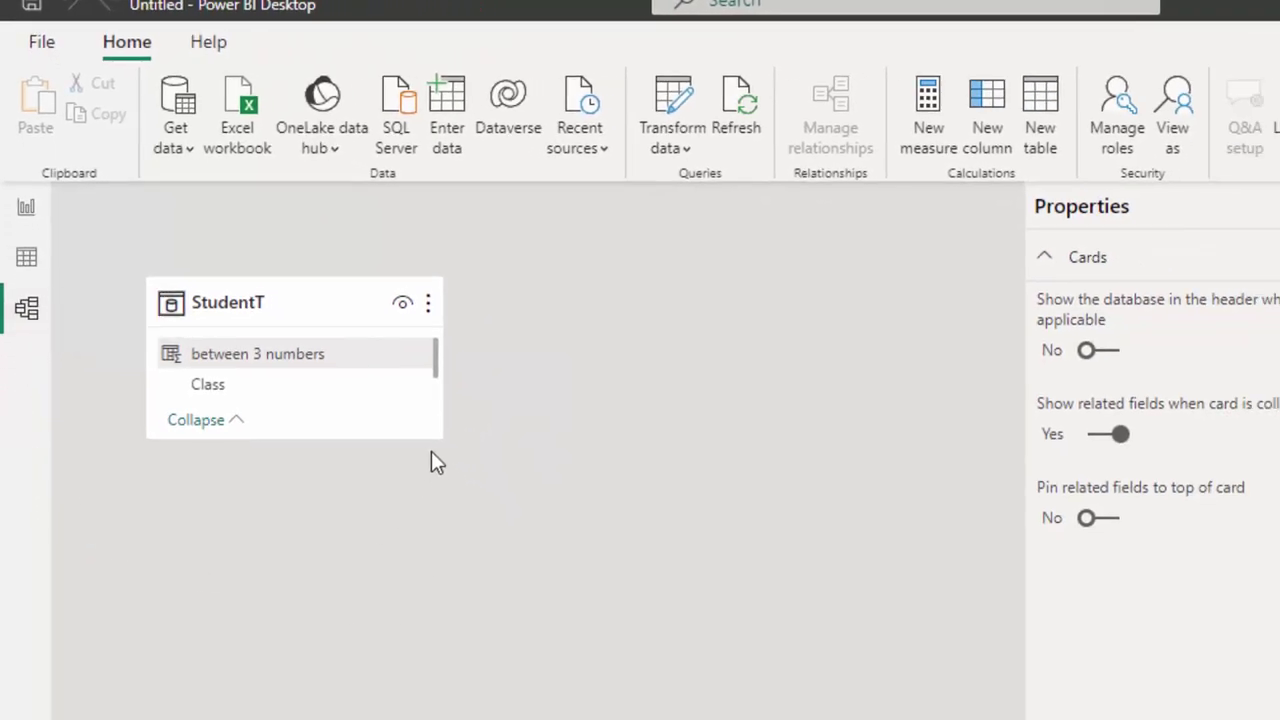
left_click_drag(441, 437, 418, 557)
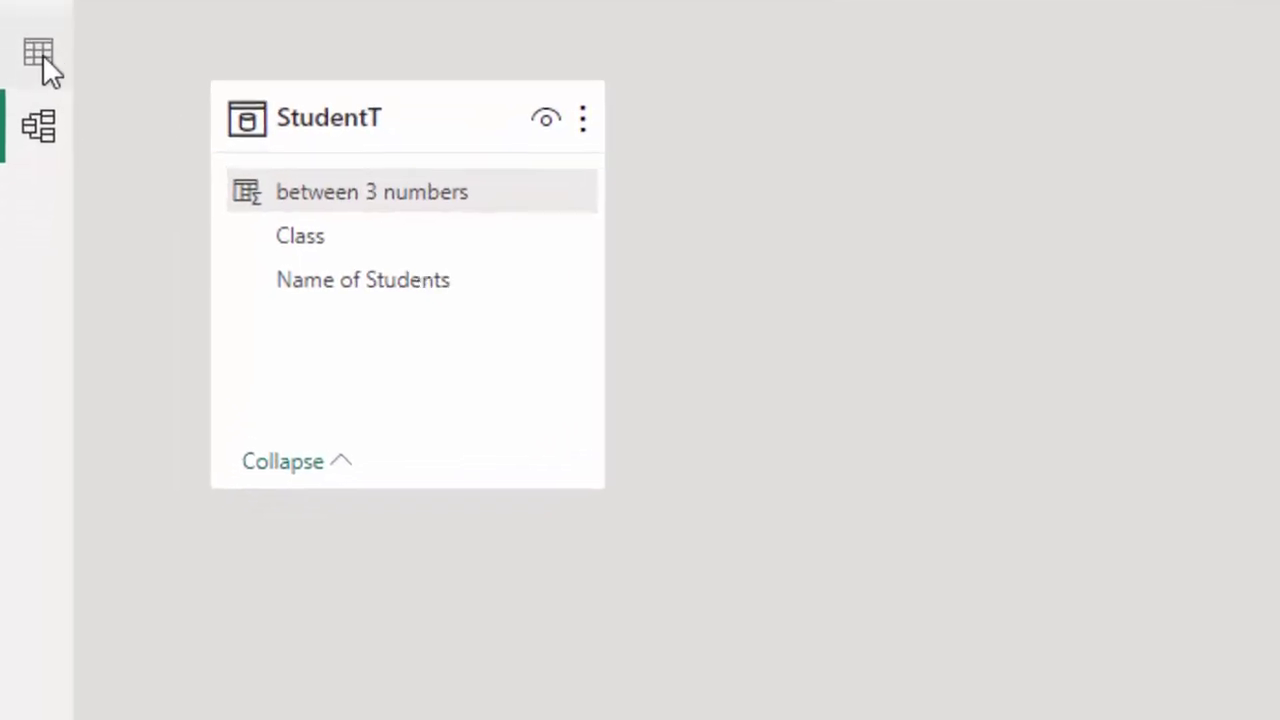
left_click(26, 257)
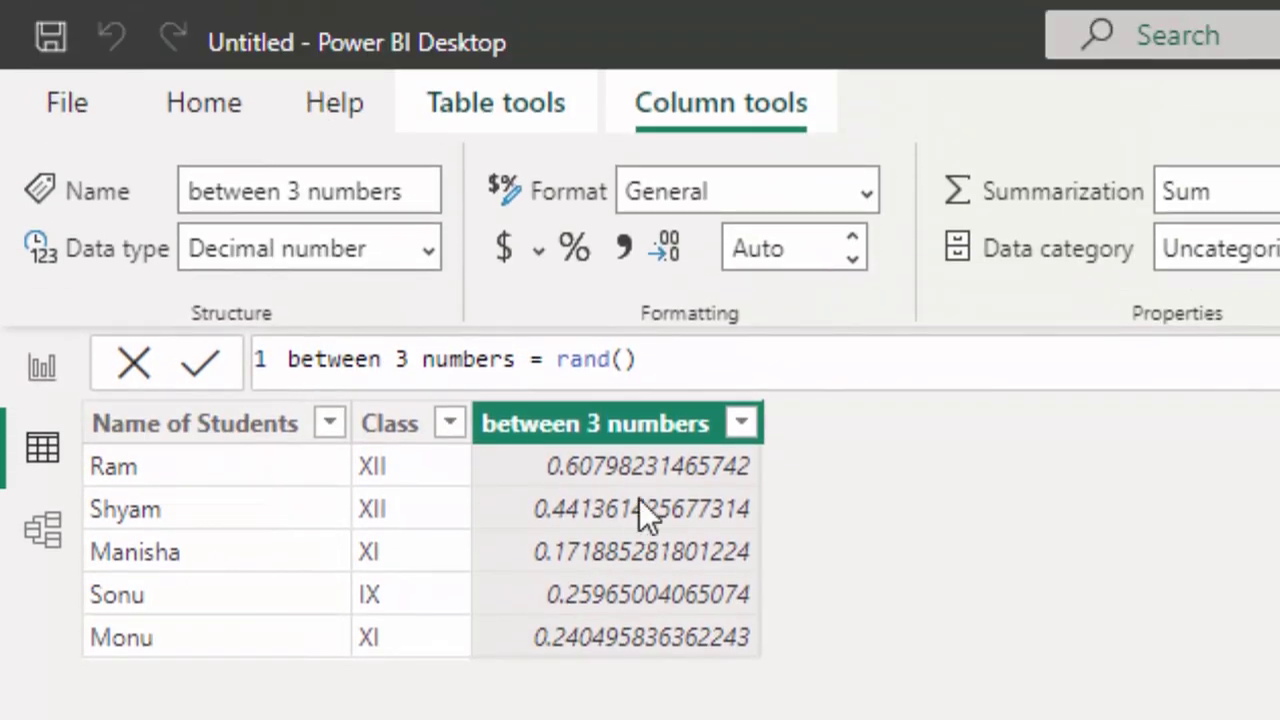
Rename the between 3 numbers column header to 'Random numbers'
double_click(590, 425)
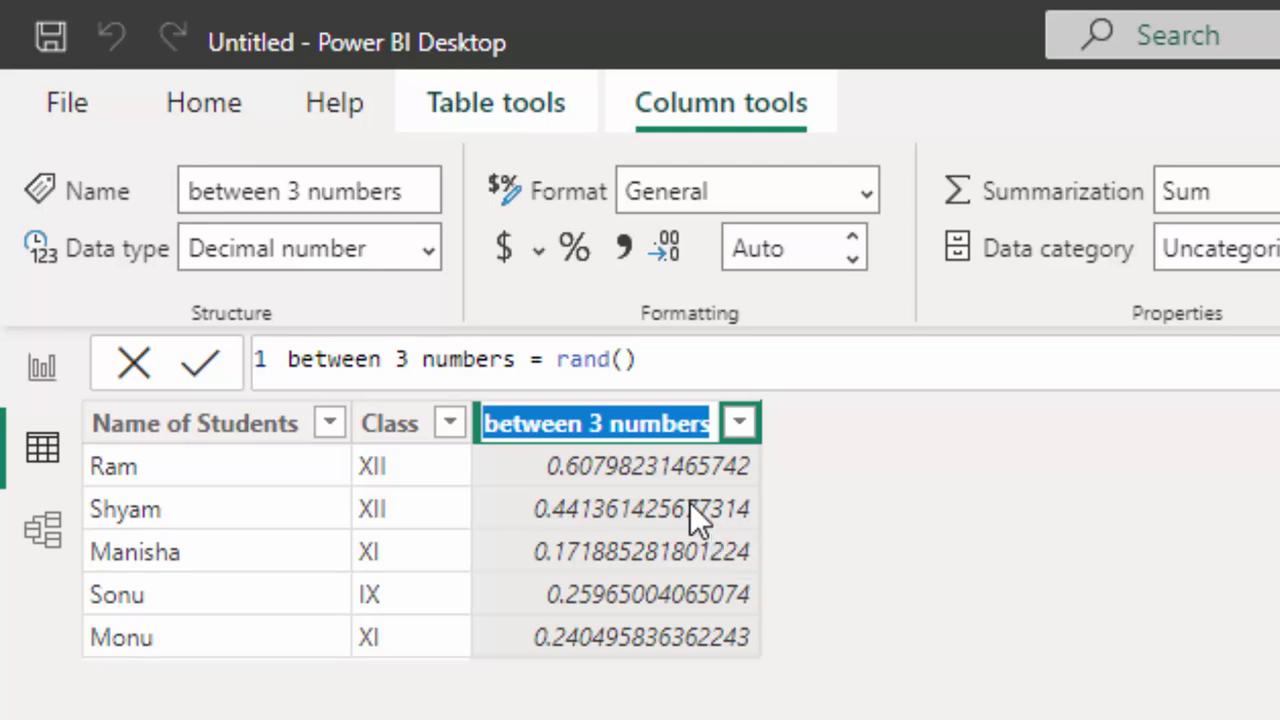
key("BackSpace")
type("Ra")
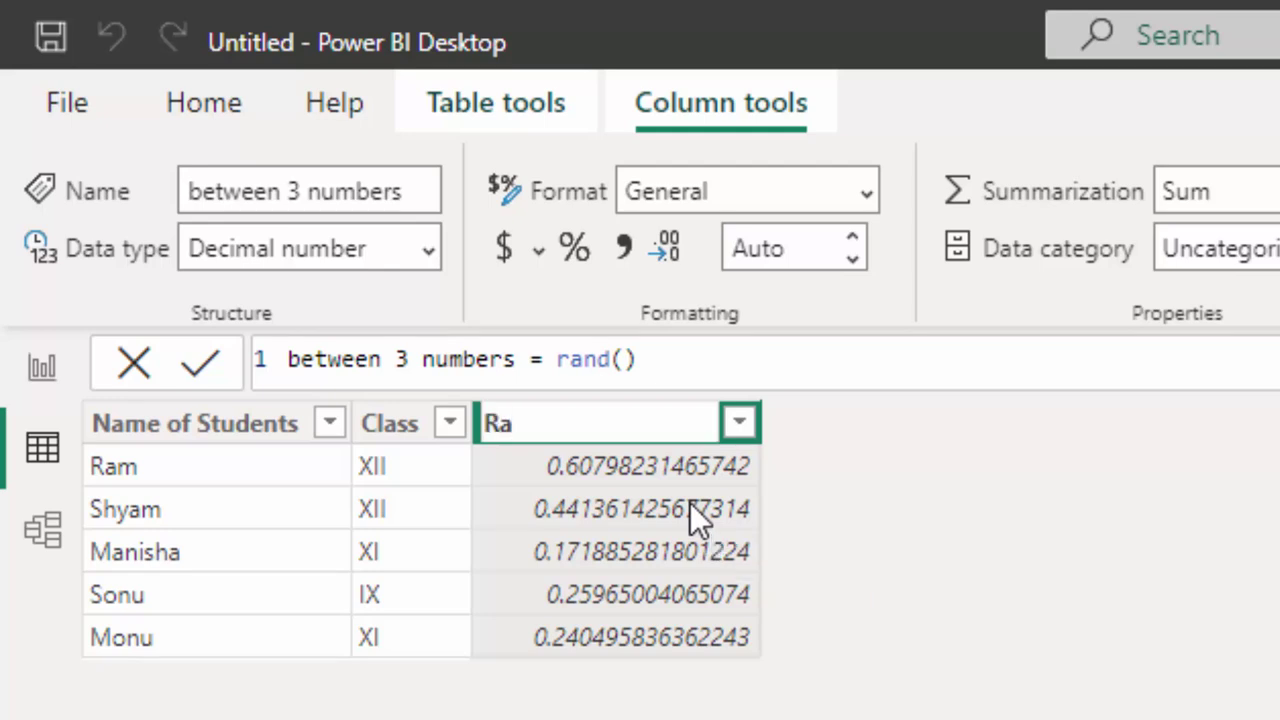
type("b")
key("BackSpace")
type("nd")
type("om num")
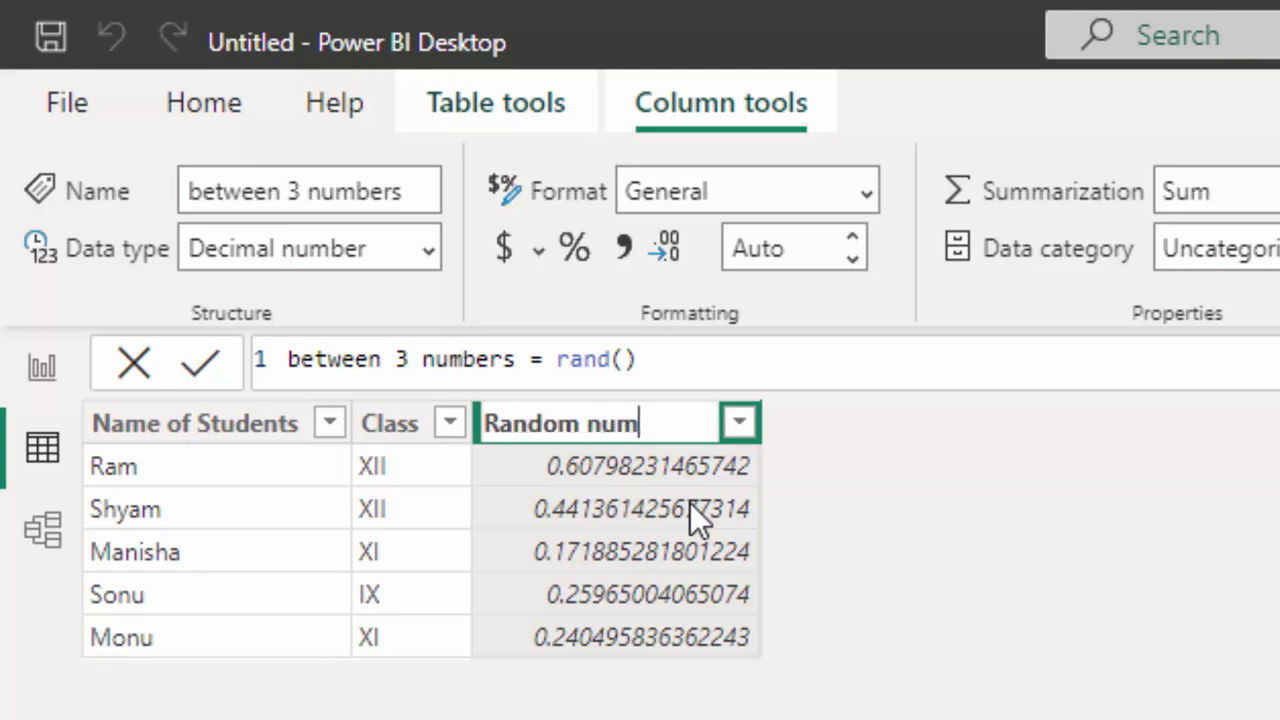
type("bers")
key("Return")
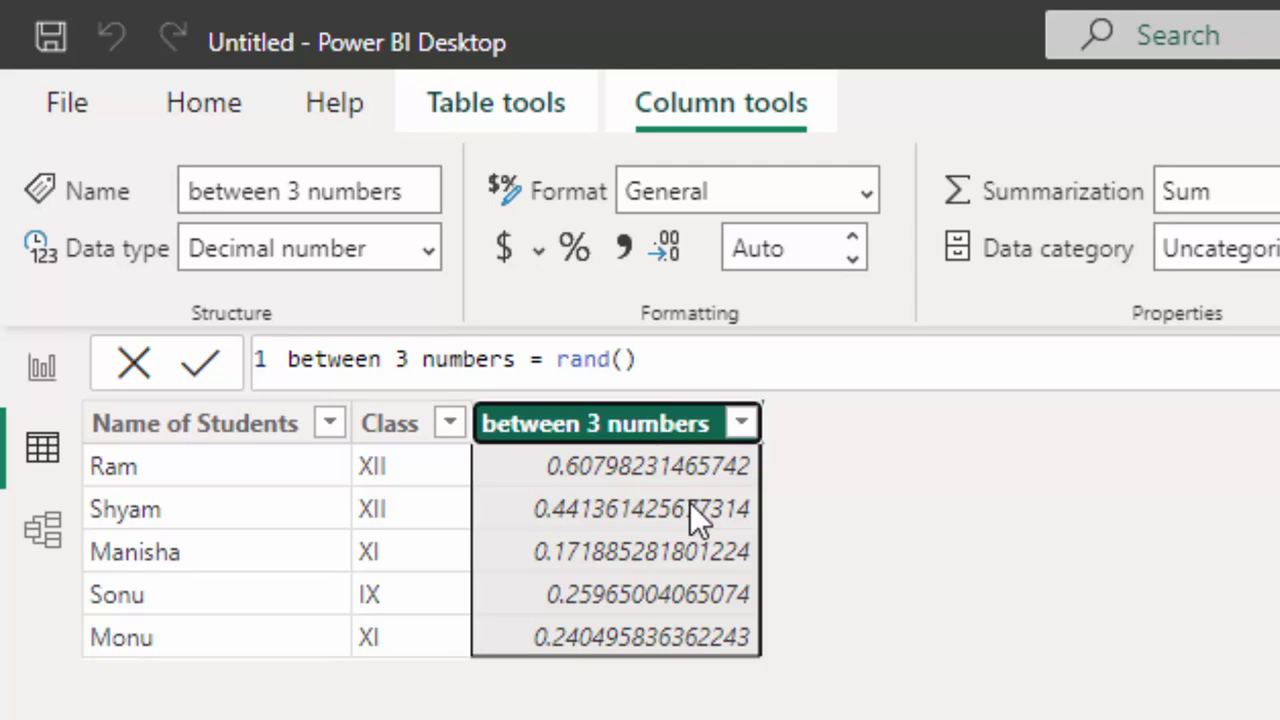